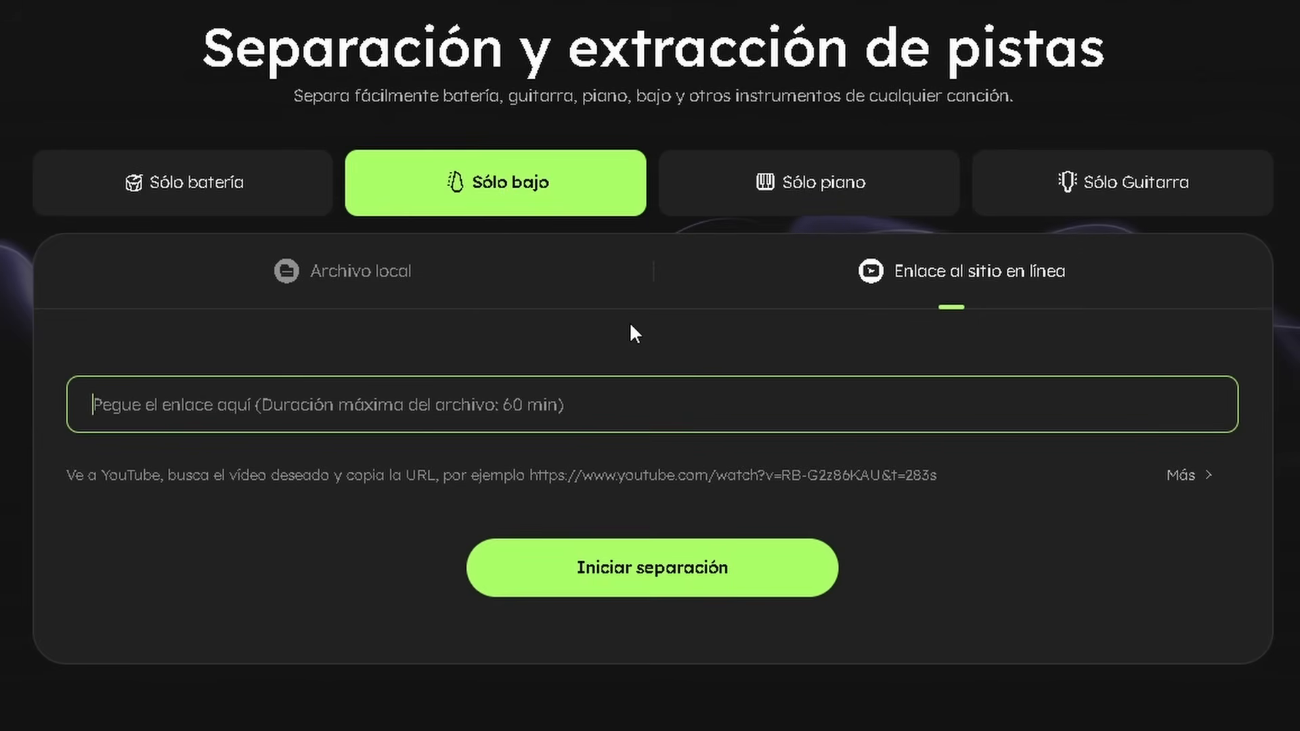
Separate the bass from the copied YouTube video link and download all resulting tracks as MP3
type("https://www.youtube.com/watch?v=SwYN7mTi6HM")
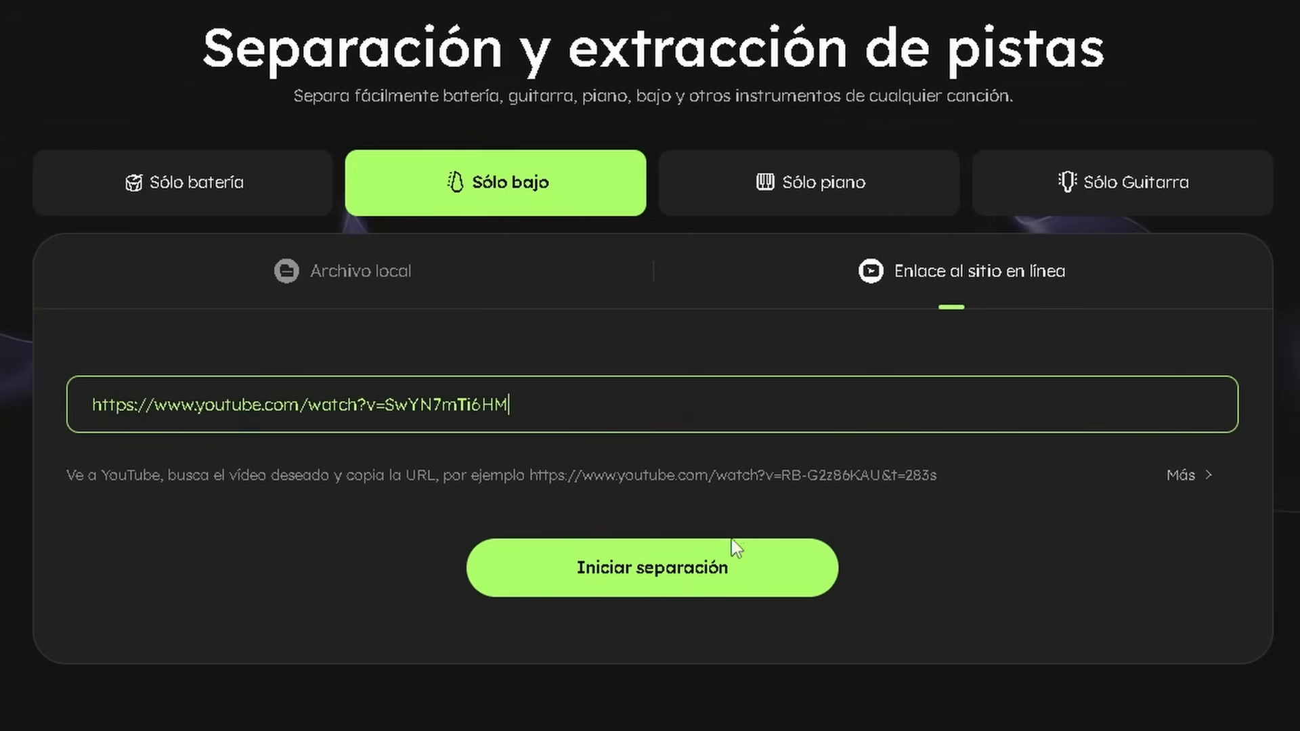
left_click(746, 584)
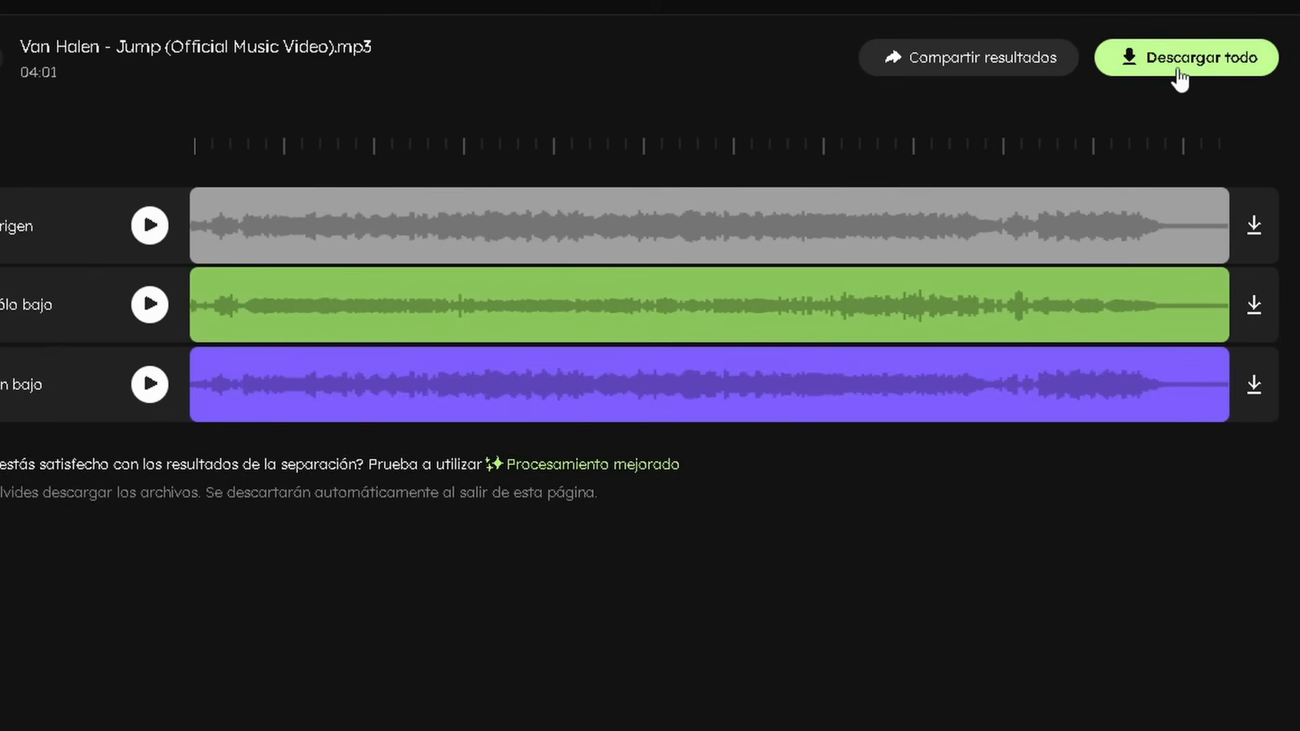
left_click(1179, 68)
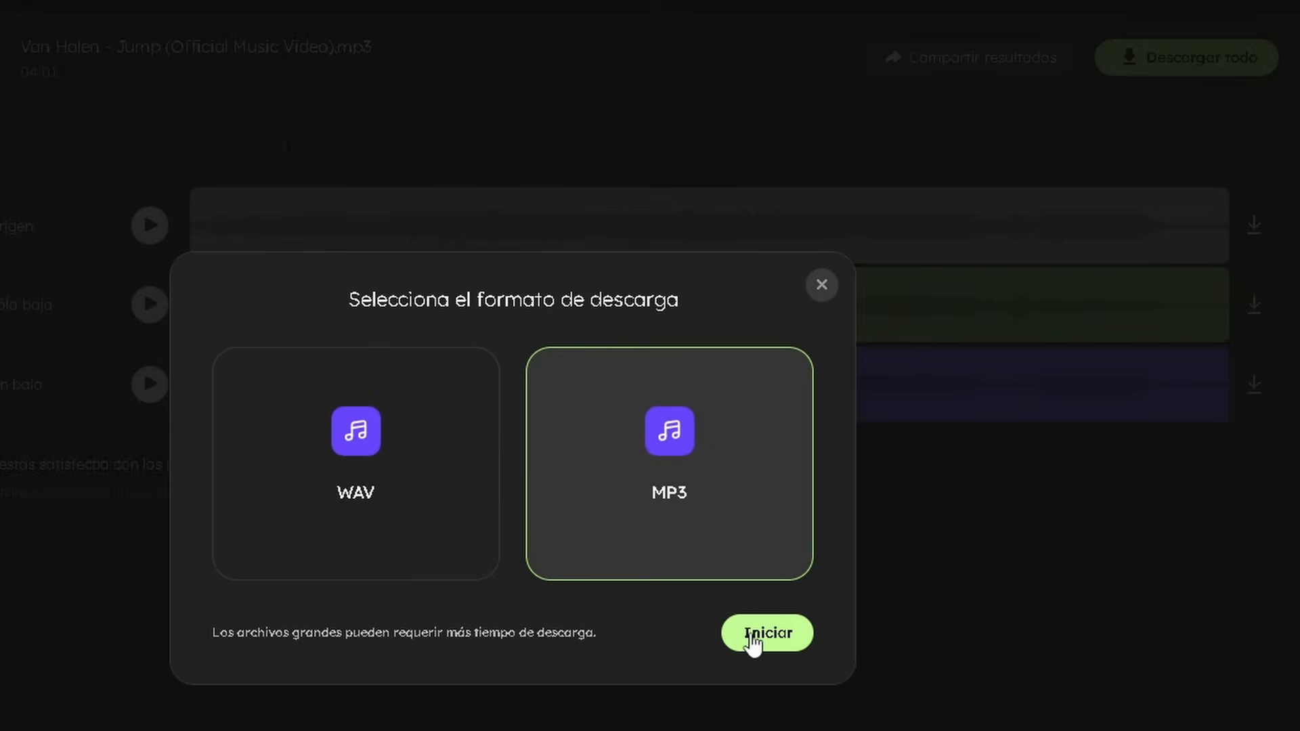
left_click(749, 633)
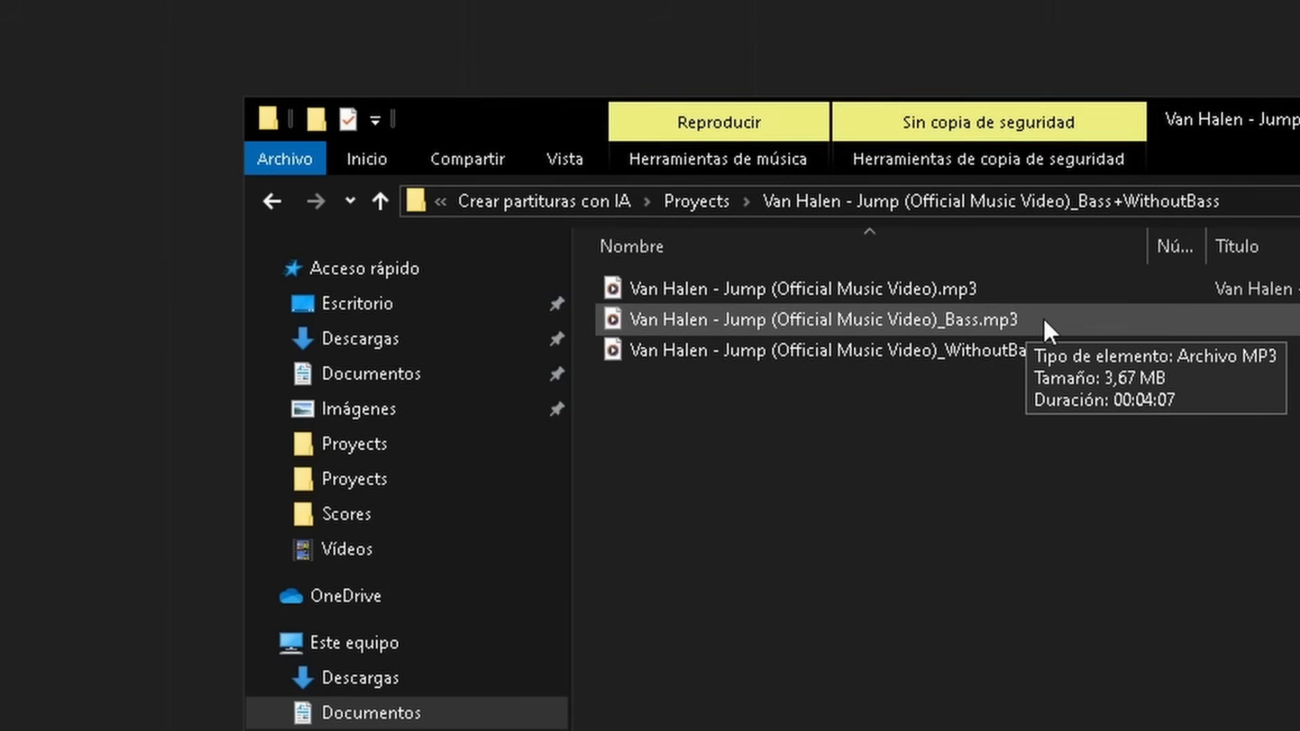
left_click(1050, 319)
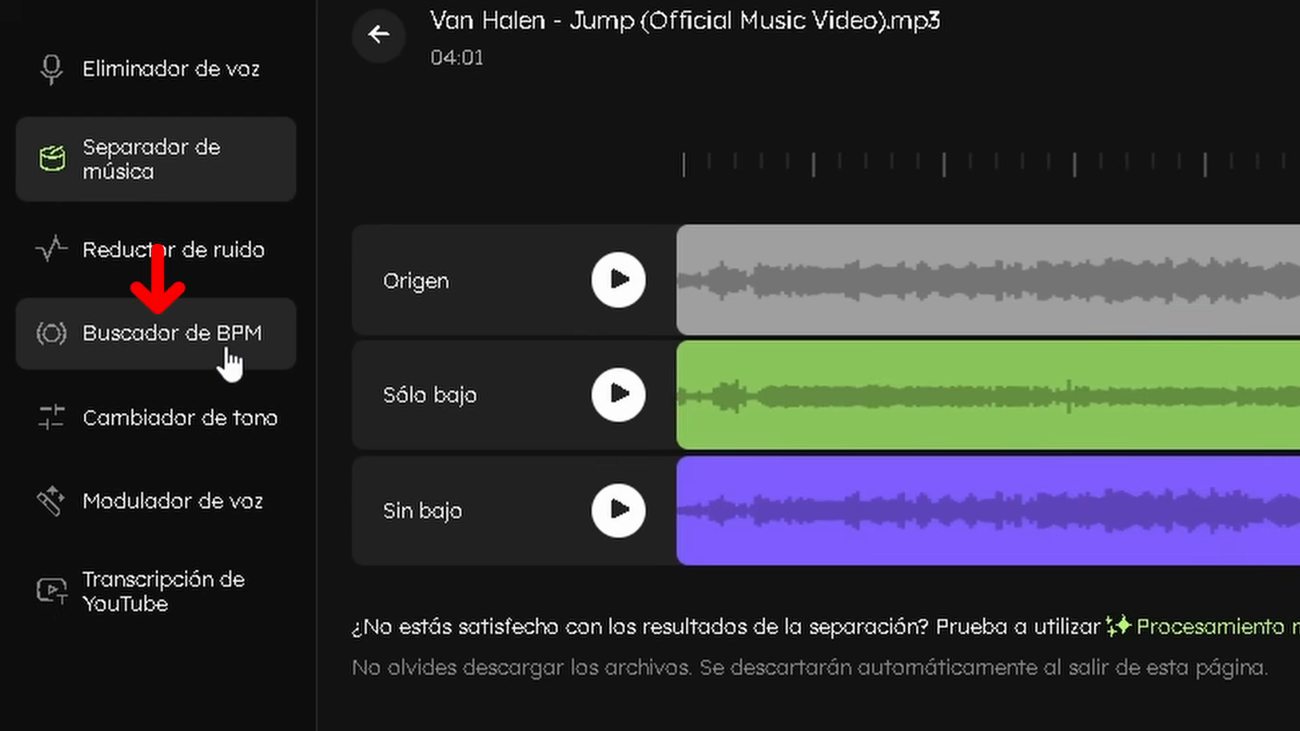
Analyze the original "Van Halen - Jump (Official Music Video).mp3" with the online key and BPM finder
left_click(230, 362)
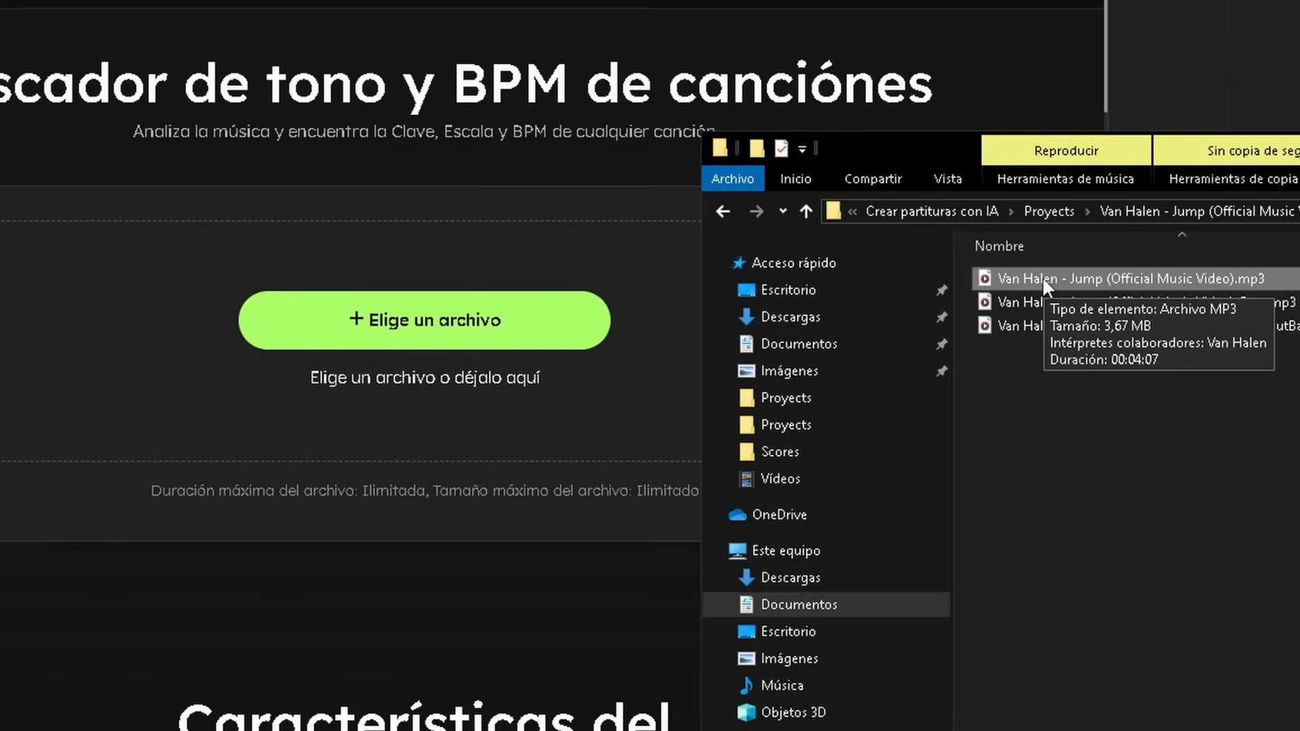
left_click_drag(1043, 277, 357, 366)
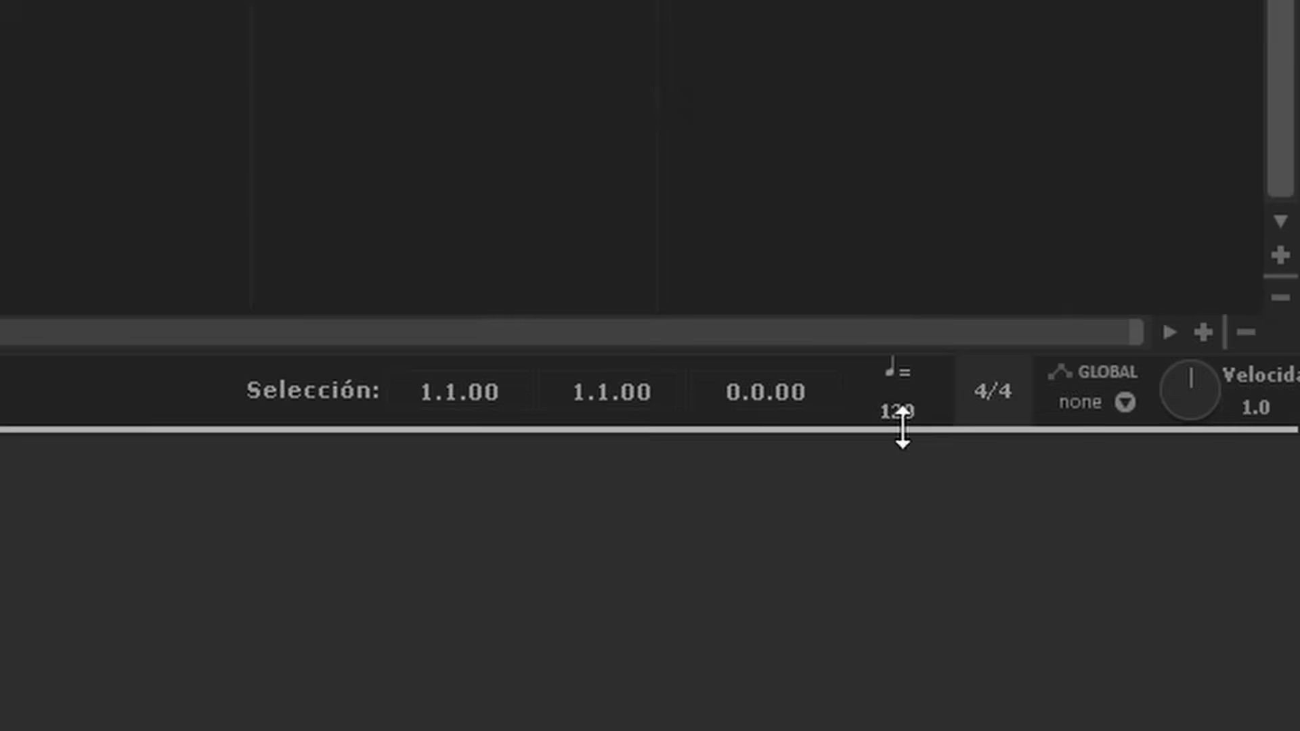
In REAPER, set the project tempo to 130 and import "Van Halen - Jump (Official Music Video)_Bass.mp3" as a track
double_click(924, 412)
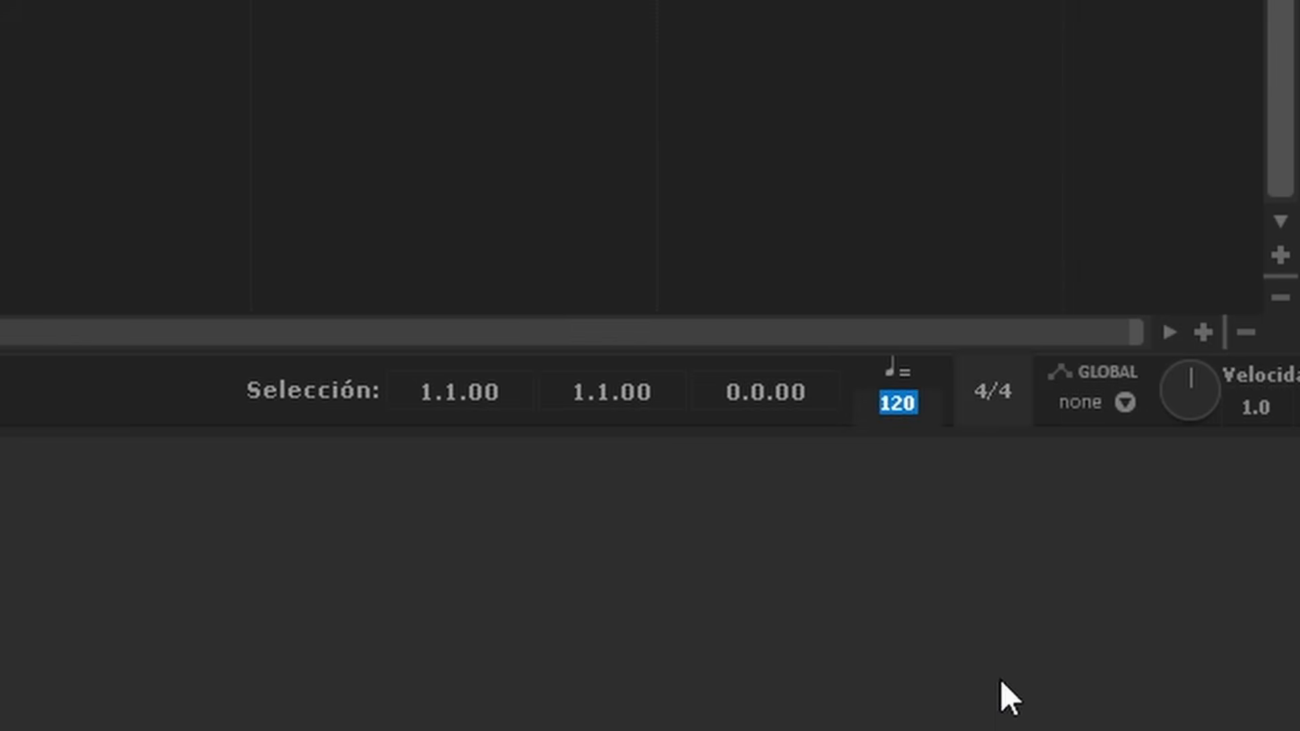
type("130")
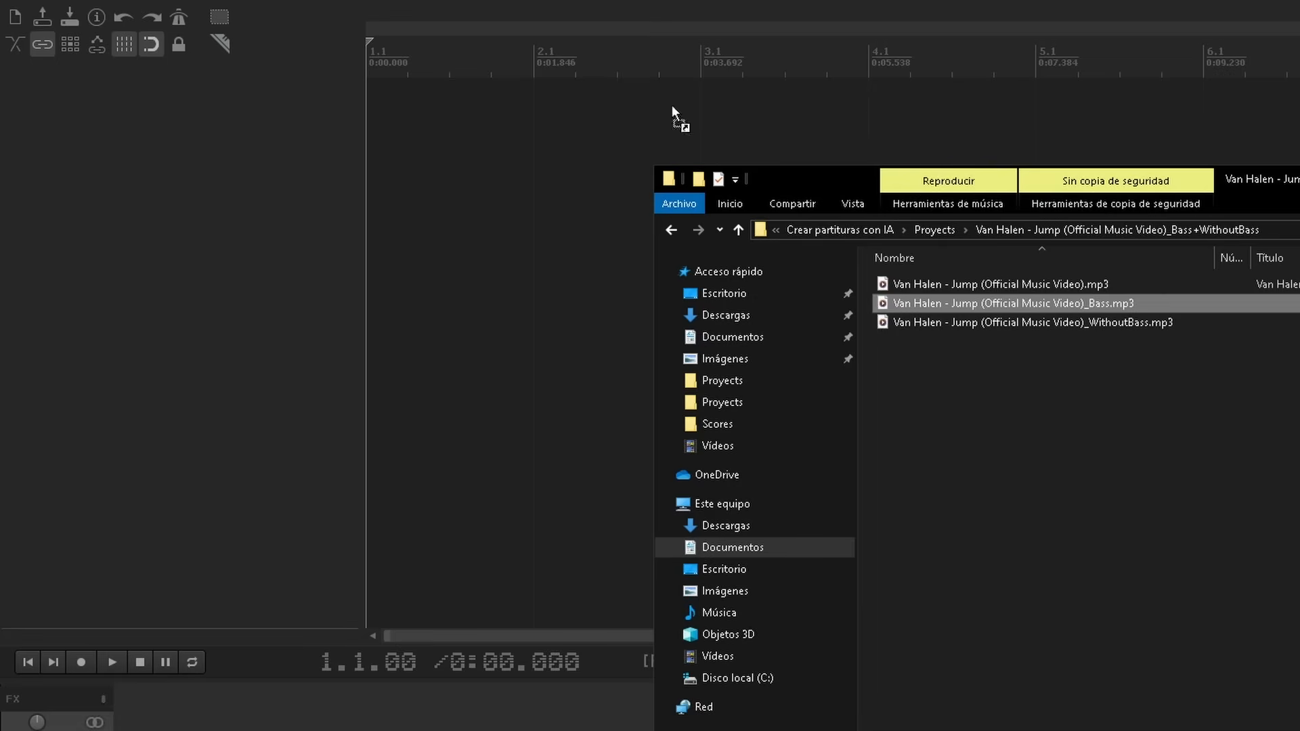
left_click_drag(189, 282, 189, 282)
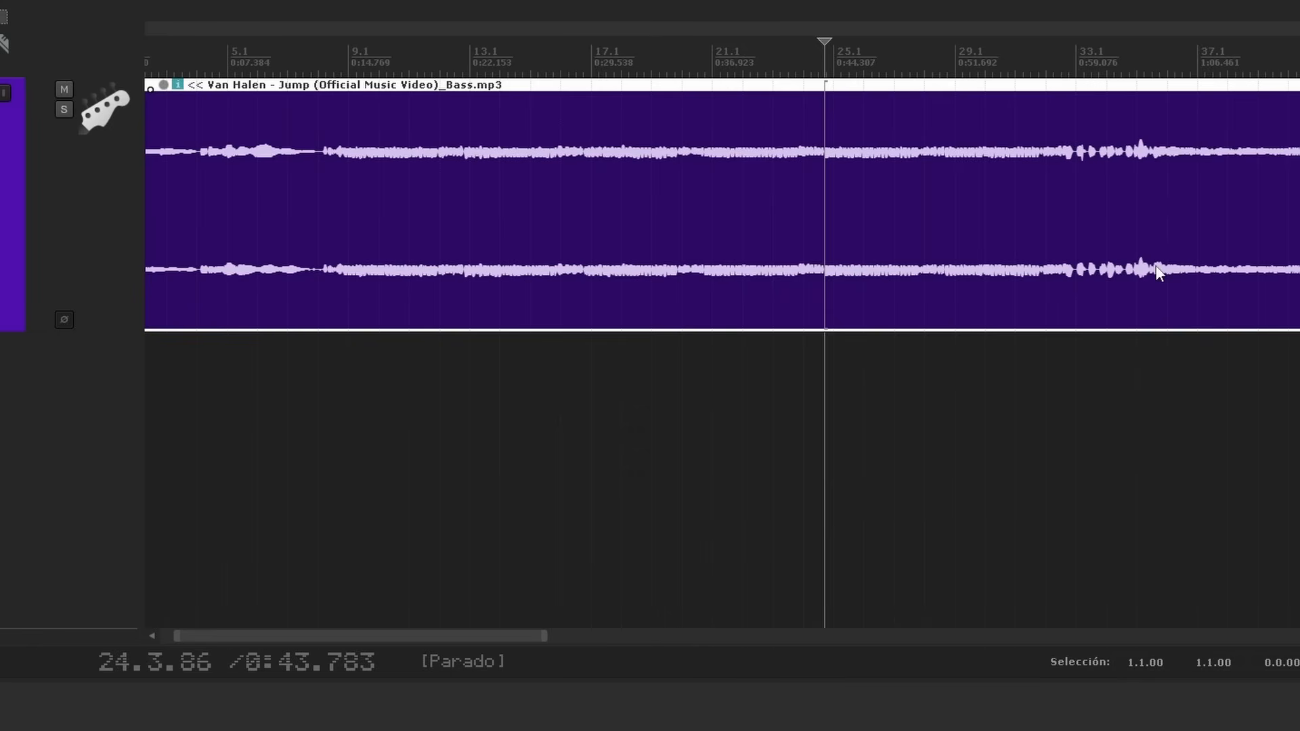
Split the bass audio at 0:43.783 and trim it to a fragment about 7.3 seconds long, deleting the rest
key("s")
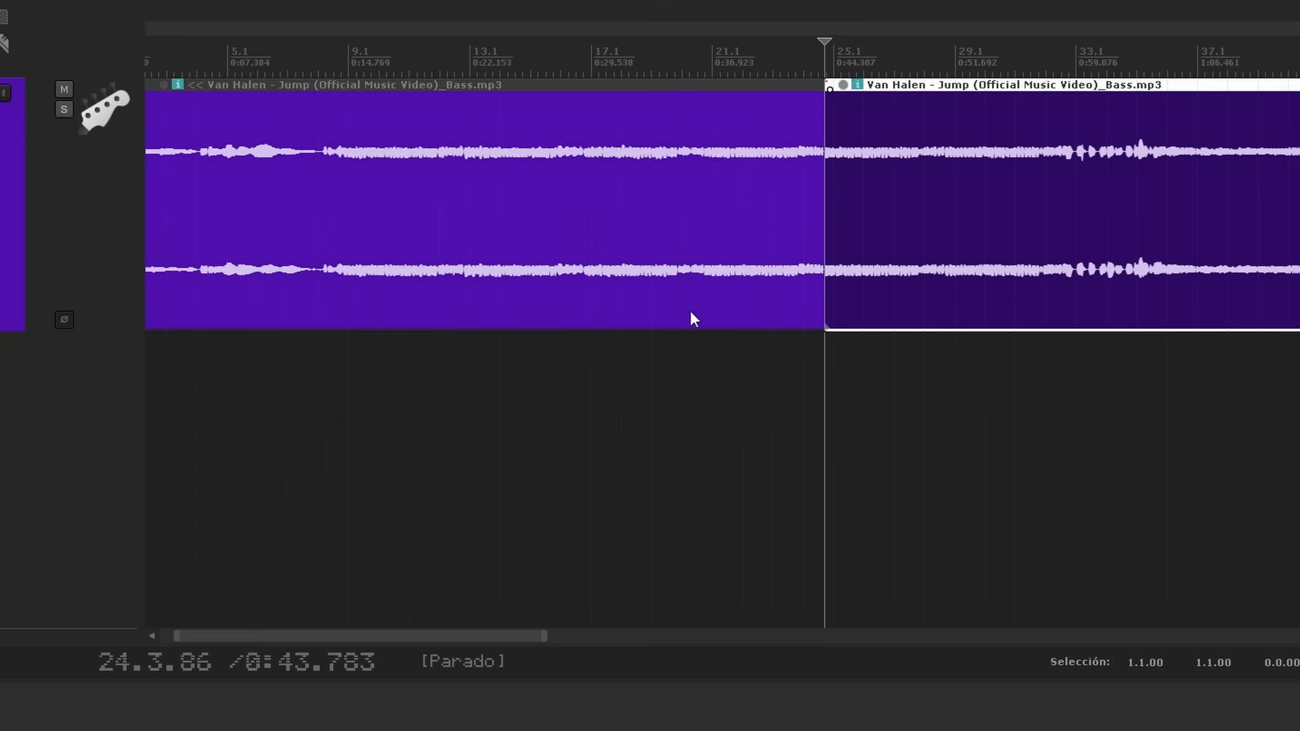
left_click(661, 231)
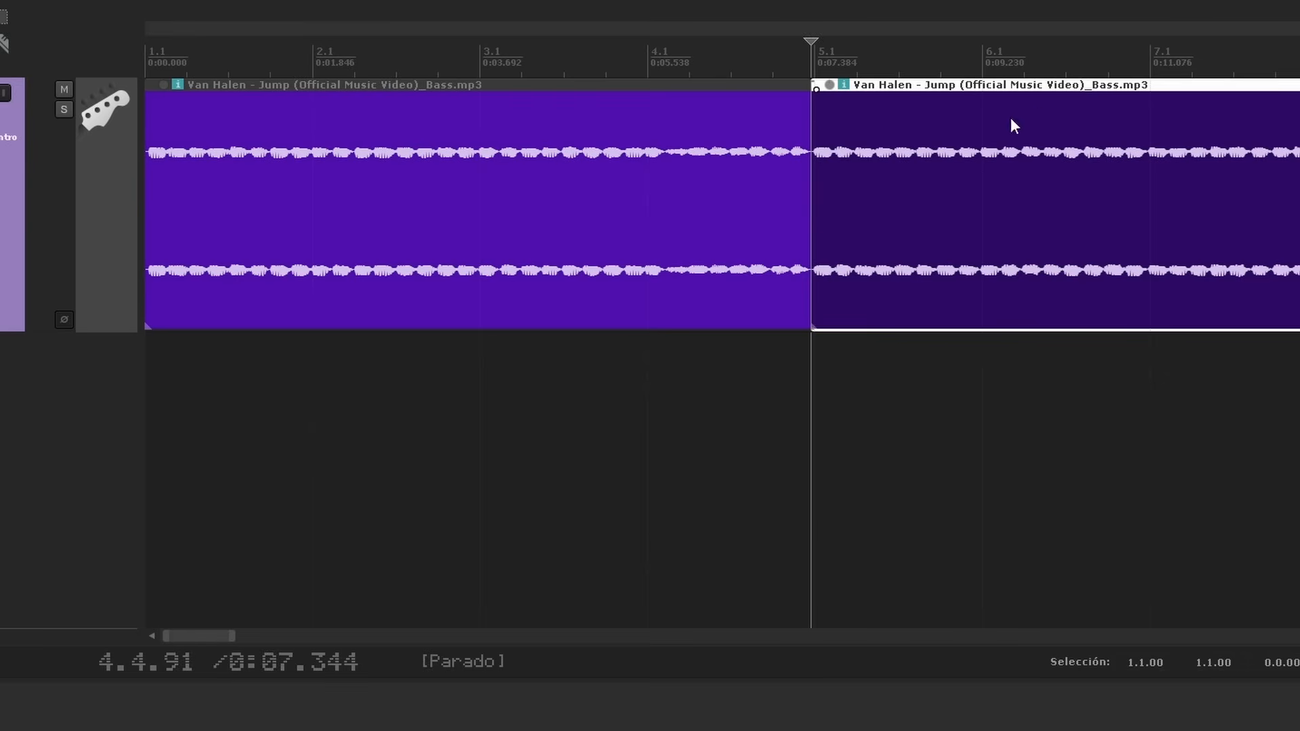
key("Delete")
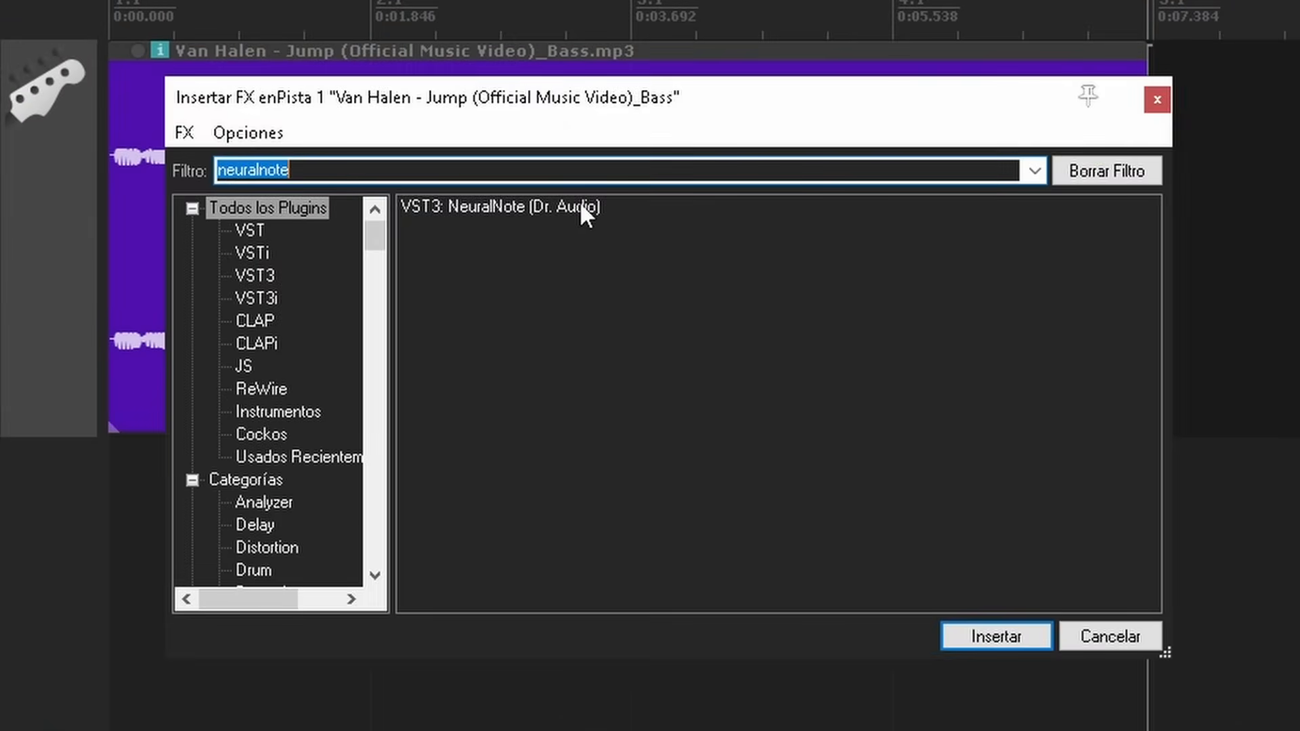
Insert the NeuralNote VST3 plugin on the bass track and record the fragment into it for transcription
left_click(582, 205)
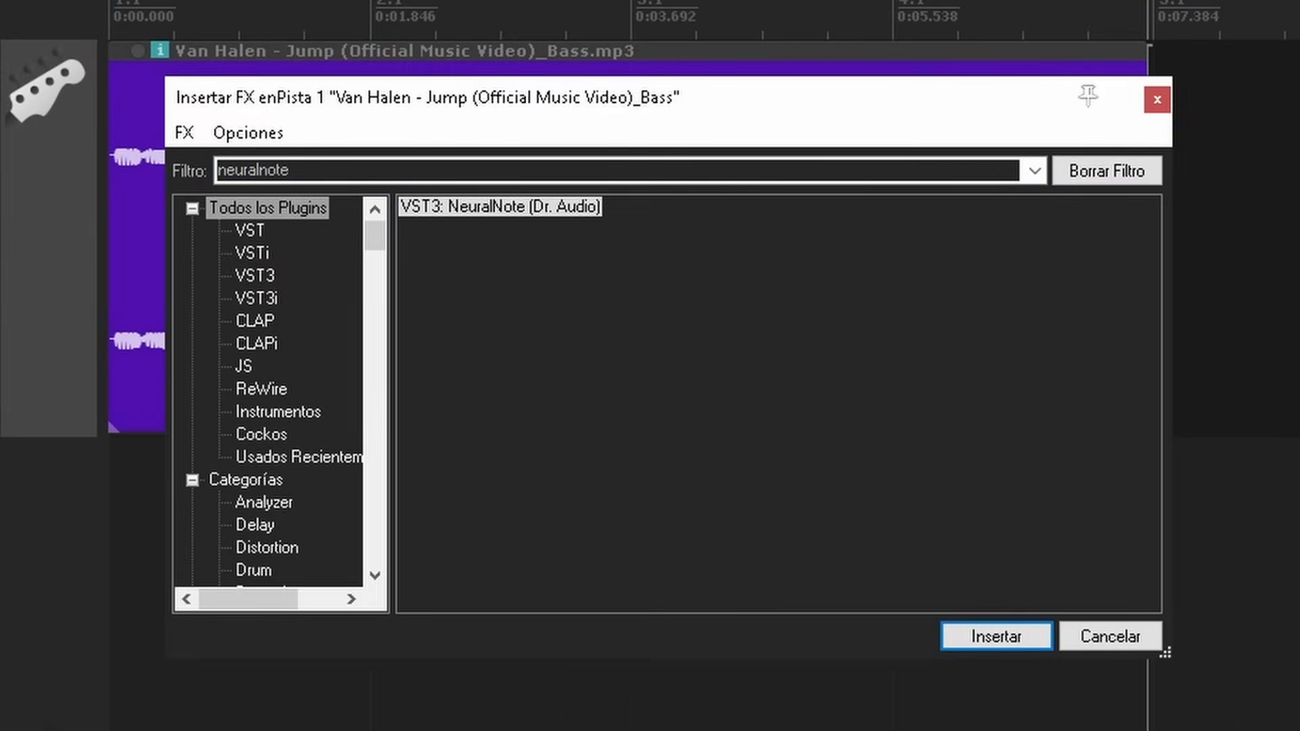
key("Return")
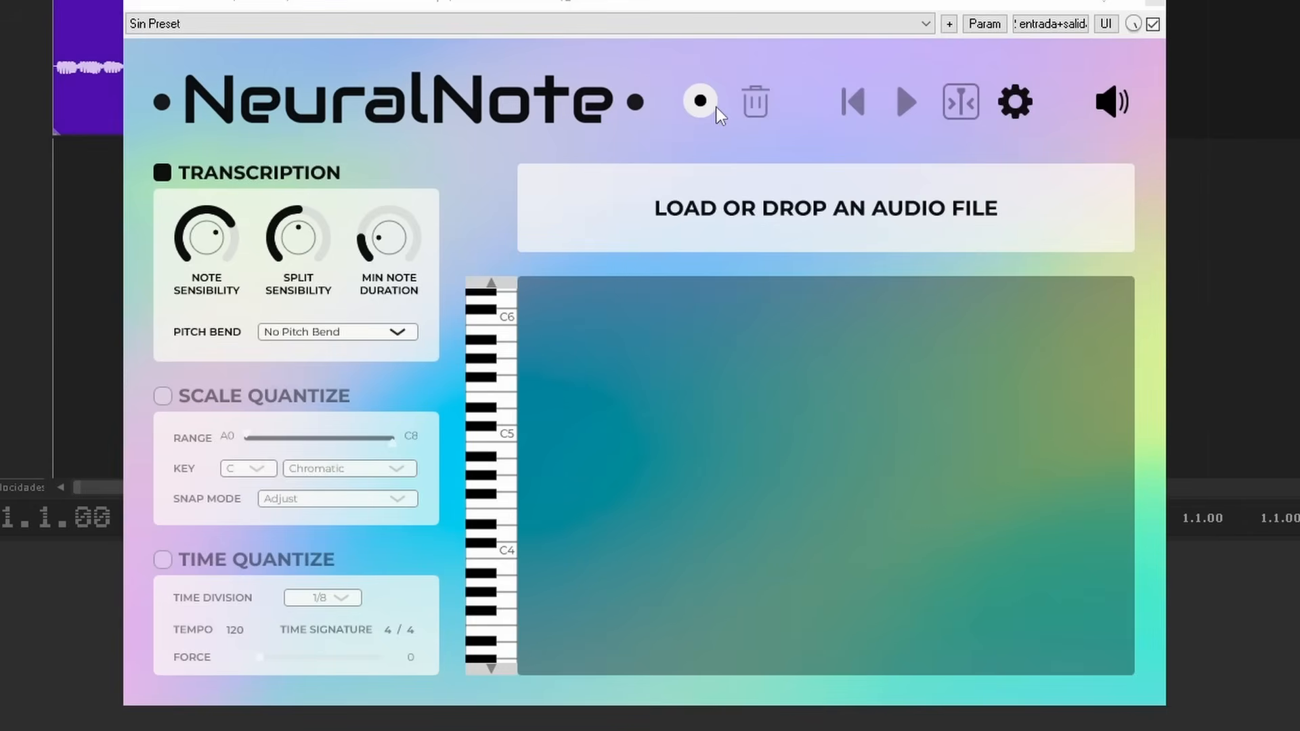
left_click(713, 105)
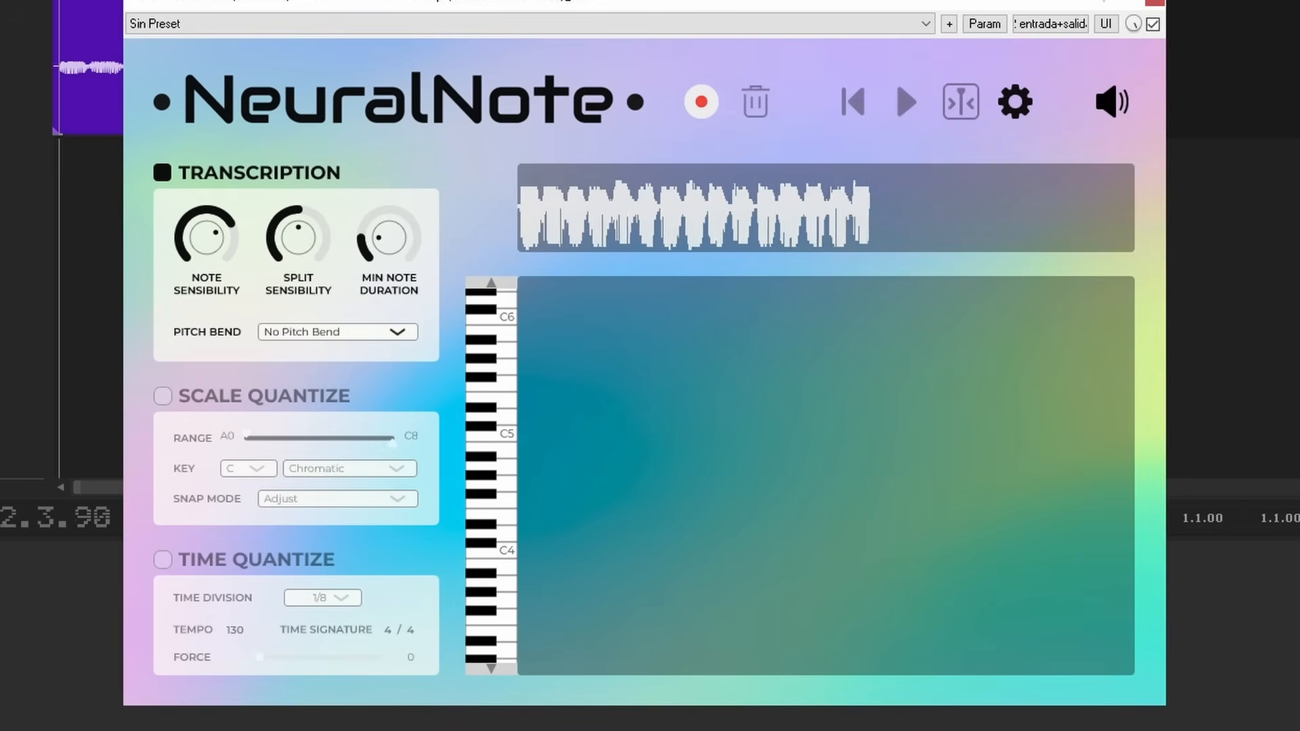
left_click(711, 107)
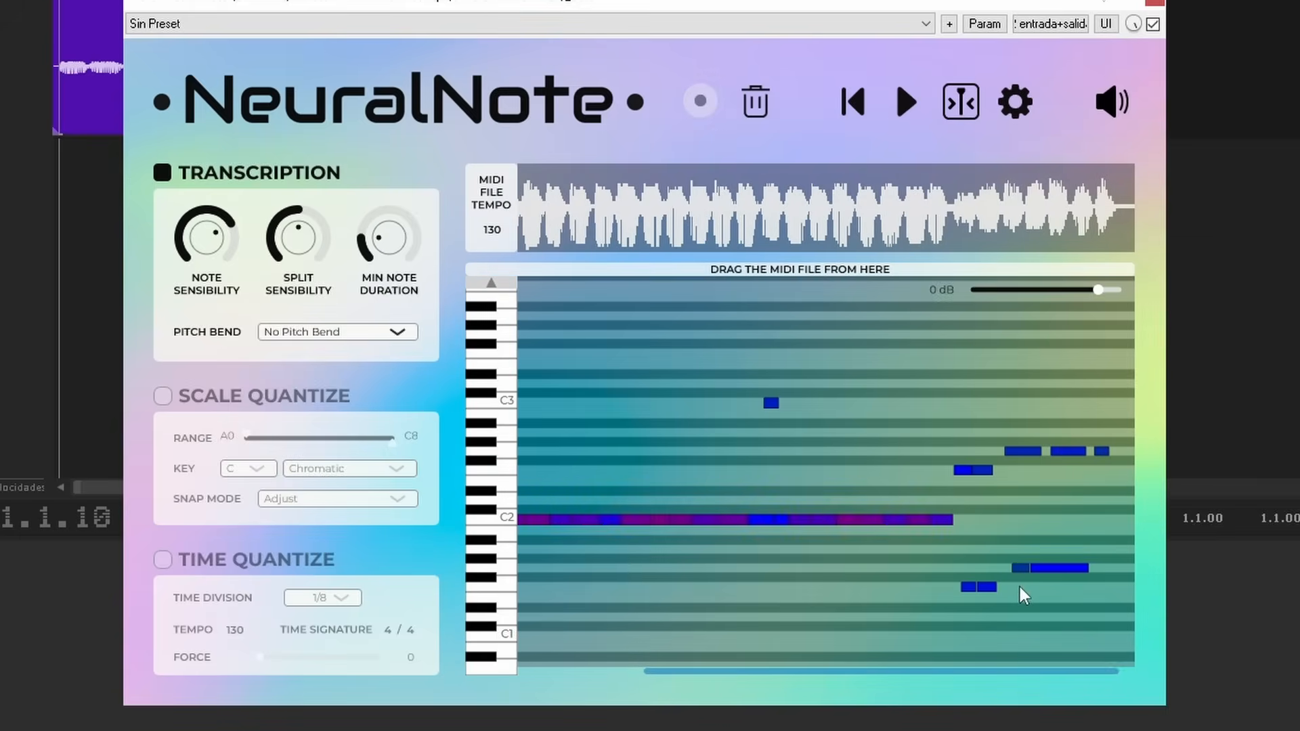
Enable Scale Quantize in NeuralNote and lower the upper limit of the note range to D#2
scroll(835, 574, "left", 3)
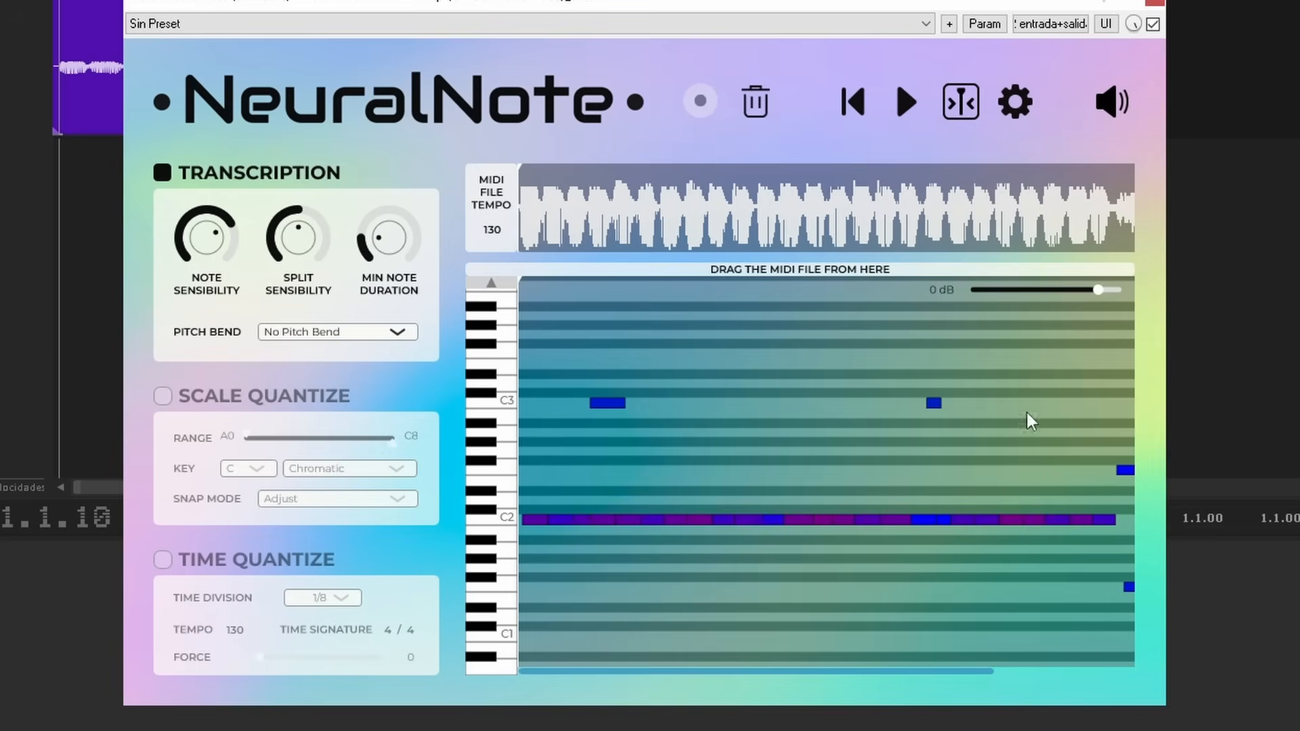
scroll(976, 437, "right", 3)
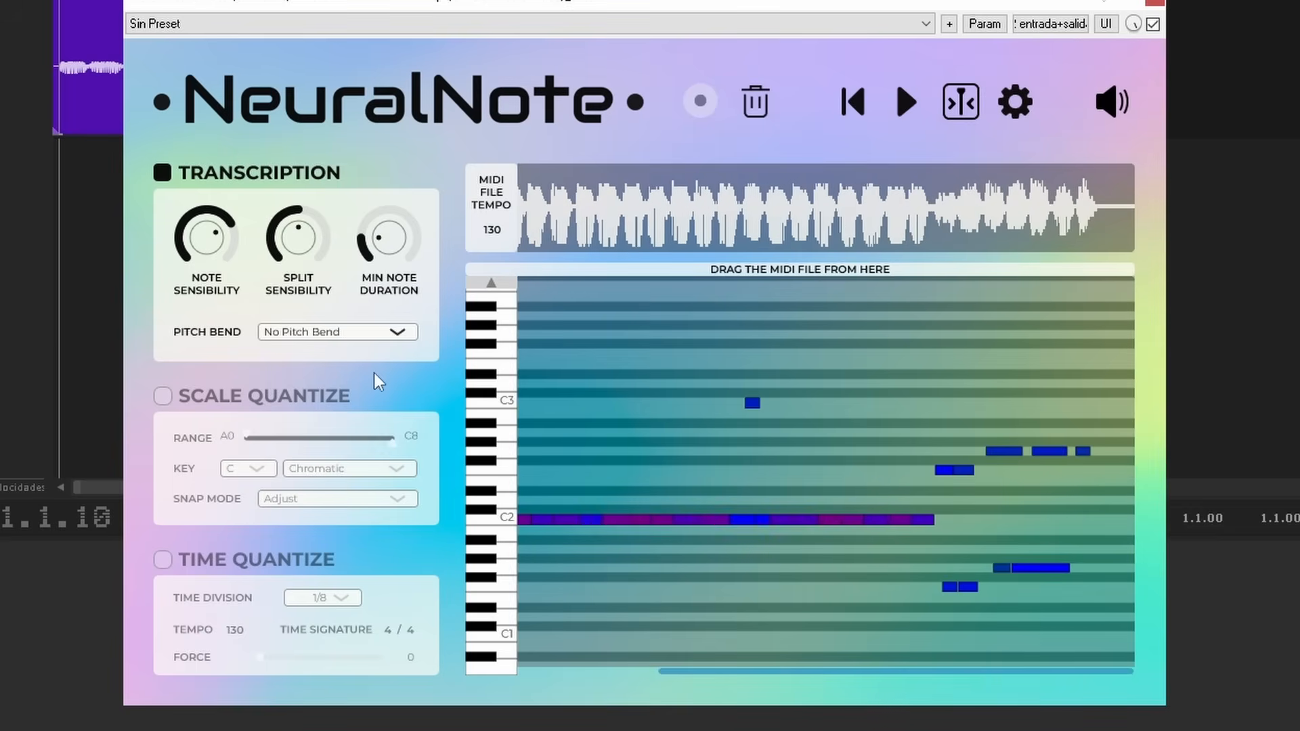
left_click(165, 398)
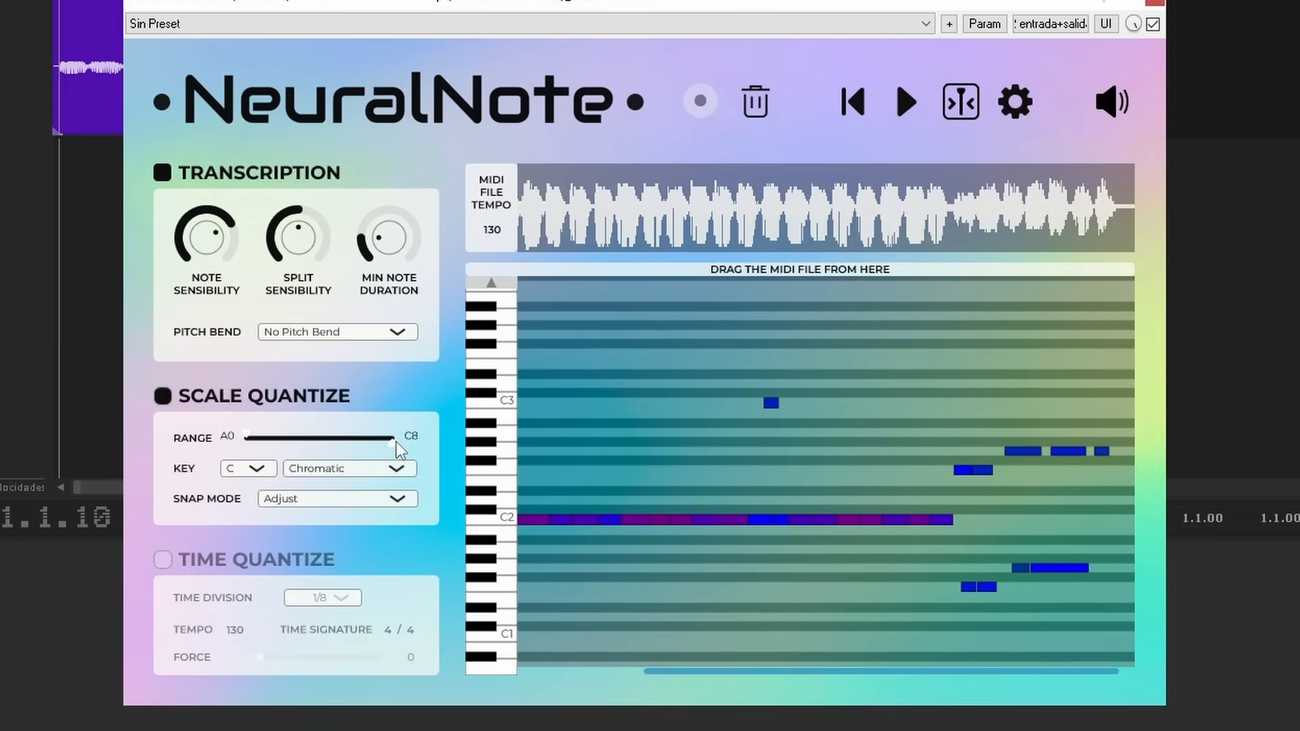
left_click_drag(355, 444, 280, 450)
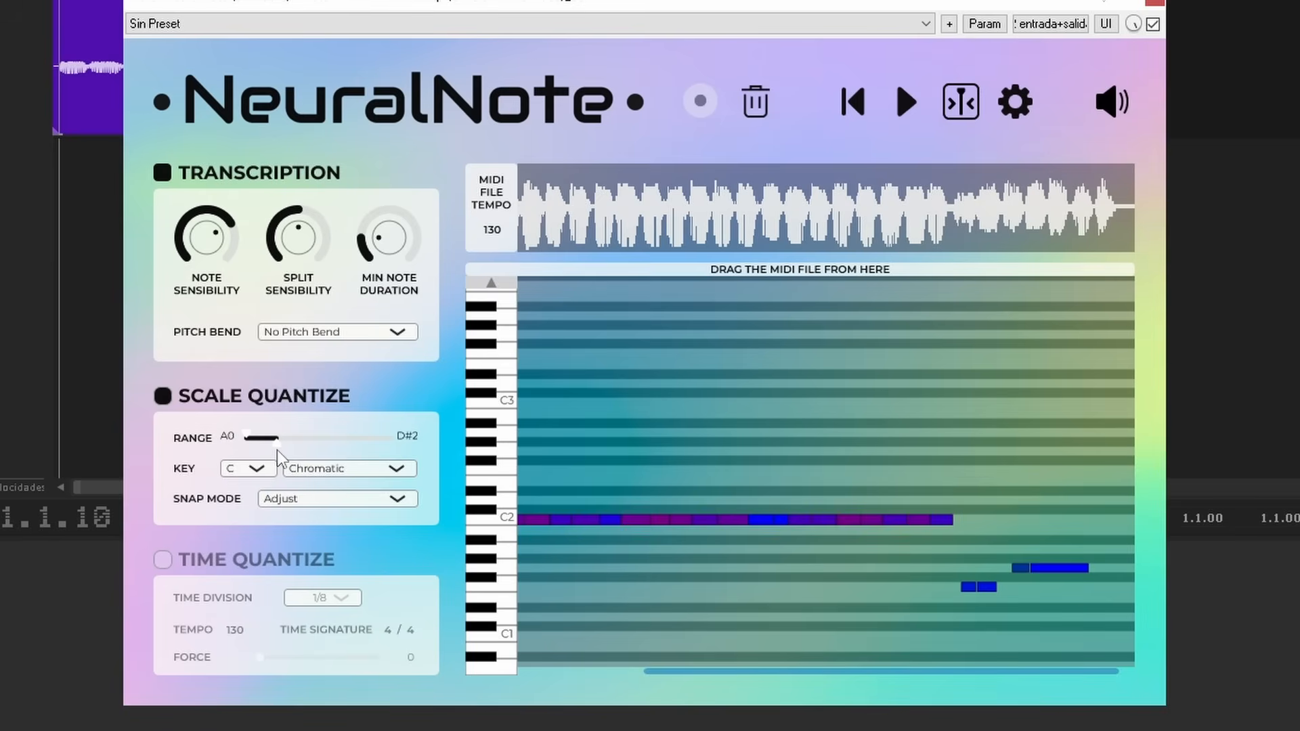
Enable Time Quantize with a 1/8 time division and raise its force to 100
left_click(167, 563)
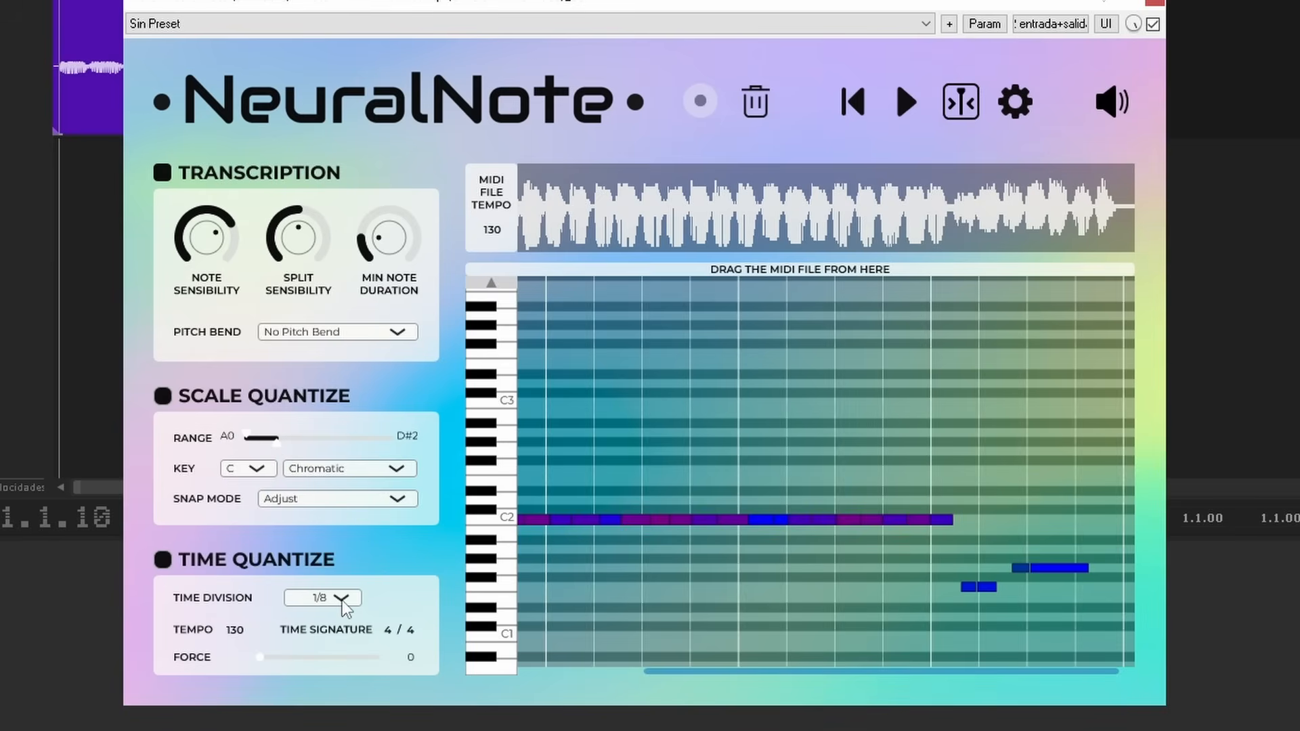
left_click_drag(266, 657, 602, 660)
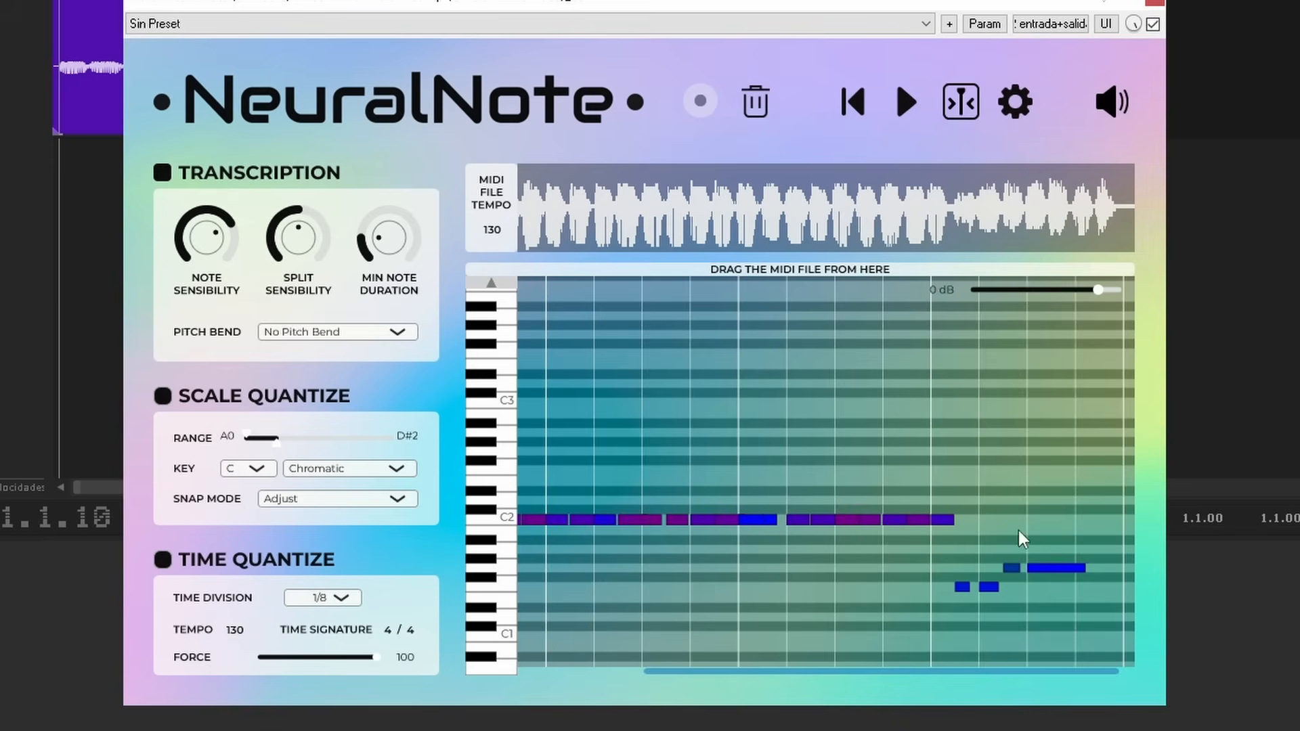
scroll(1019, 530, "right", 2)
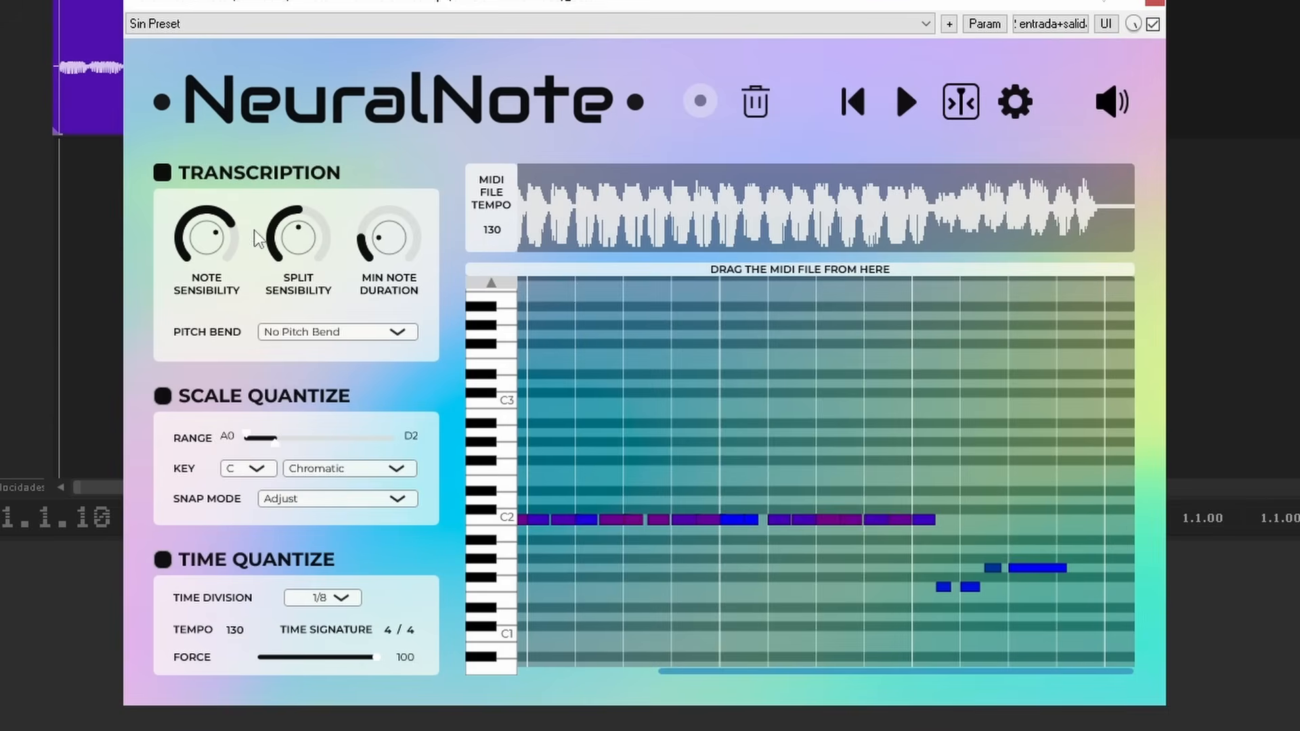
Raise the note sensibility and split sensibility of the transcription, and fine-tune the minimum note duration
mouse_move(213, 237)
left_click_drag(213, 238, 215, 217)
mouse_move(392, 248)
left_click_drag(392, 248, 390, 244)
mouse_move(300, 251)
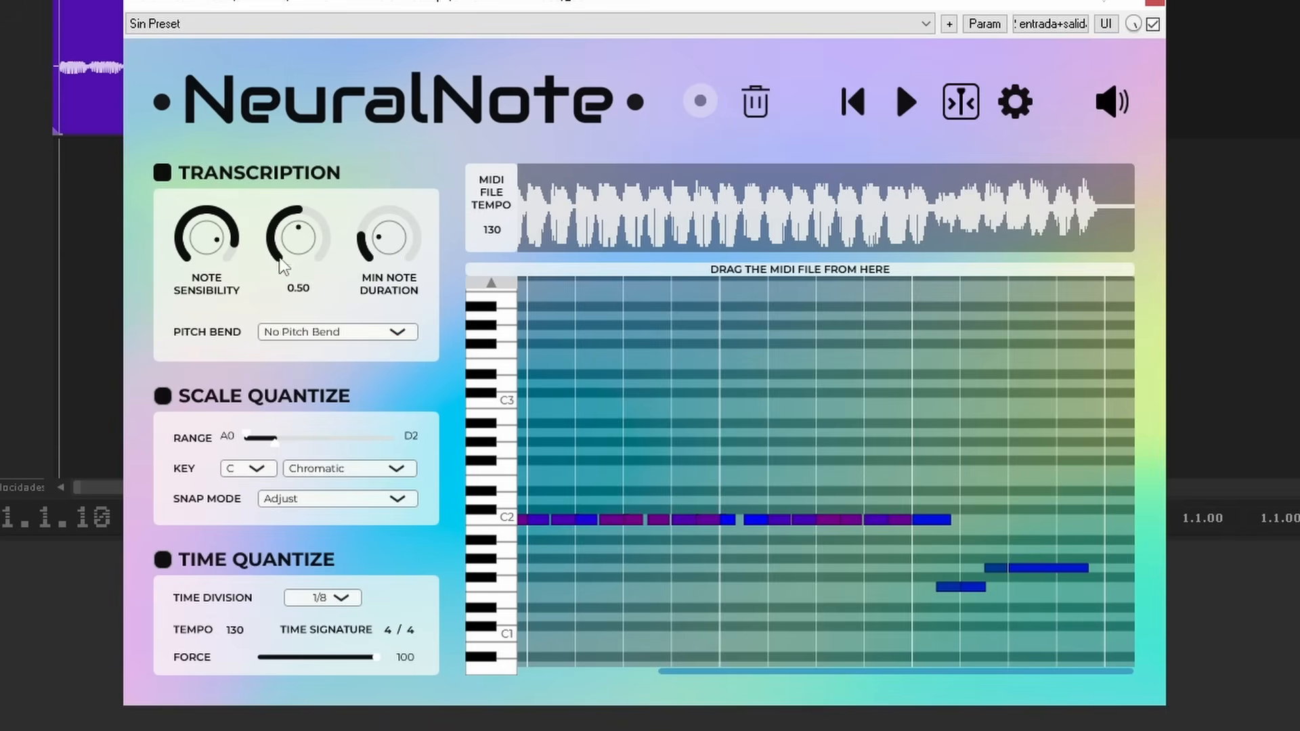
left_click_drag(300, 251, 299, 223)
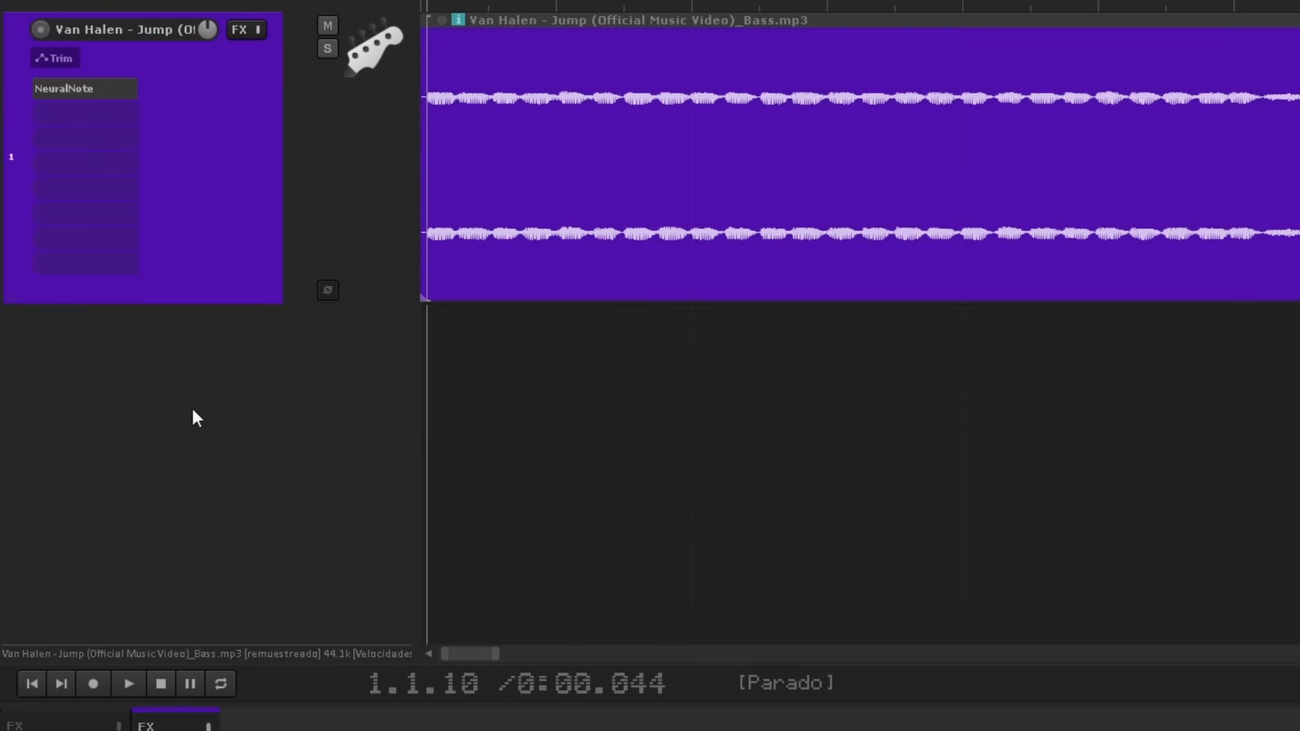
Add a virtual instrument track below the bass track and place NeuralNote's transcribed MIDI file at its start
right_click(194, 411)
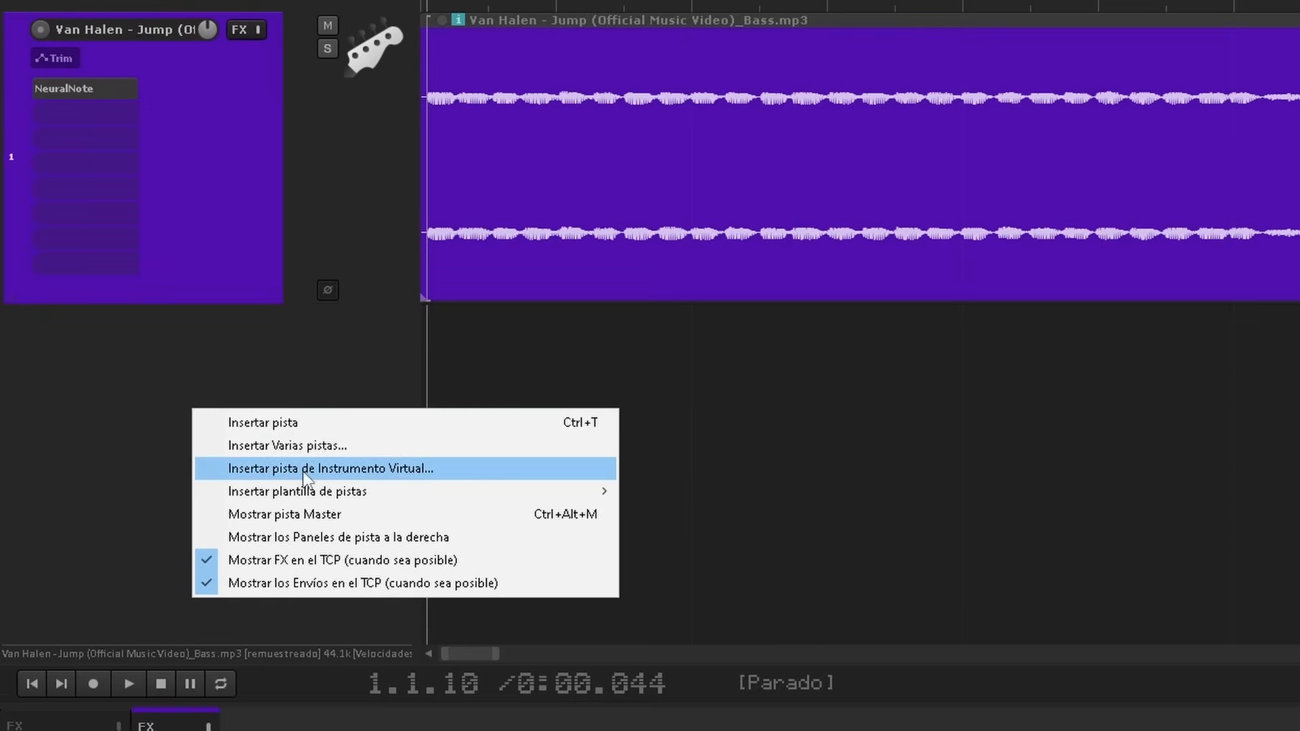
left_click(304, 468)
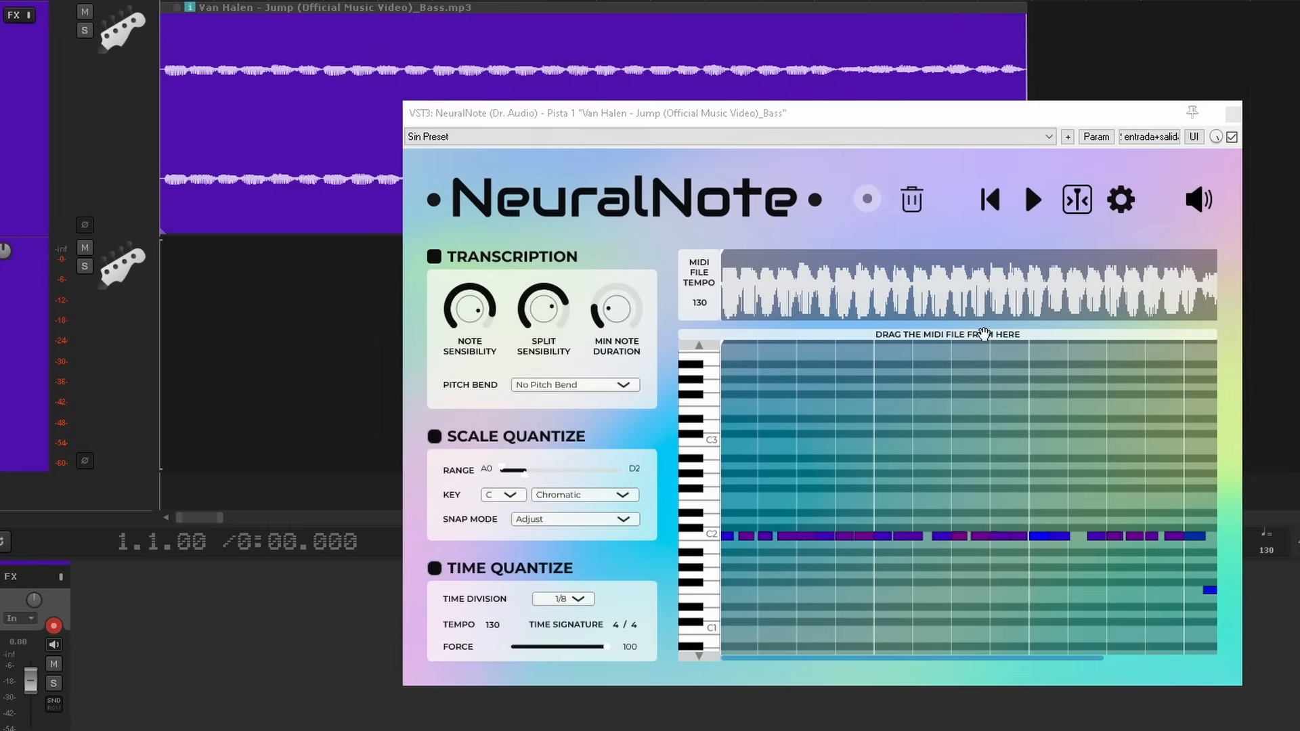
left_click_drag(984, 334, 188, 309)
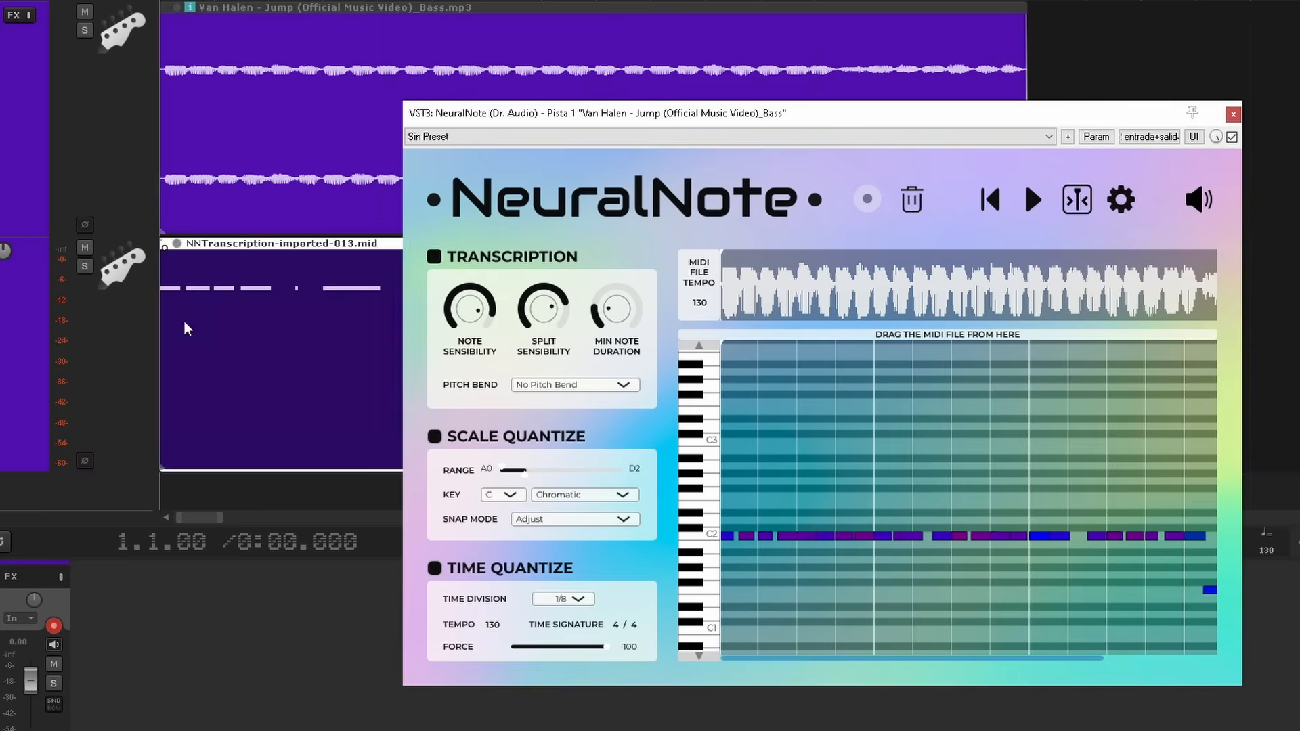
Play the transcribed MIDI item in the MIDI editor, transpose all its notes up one octave, and play it again
double_click(399, 385)
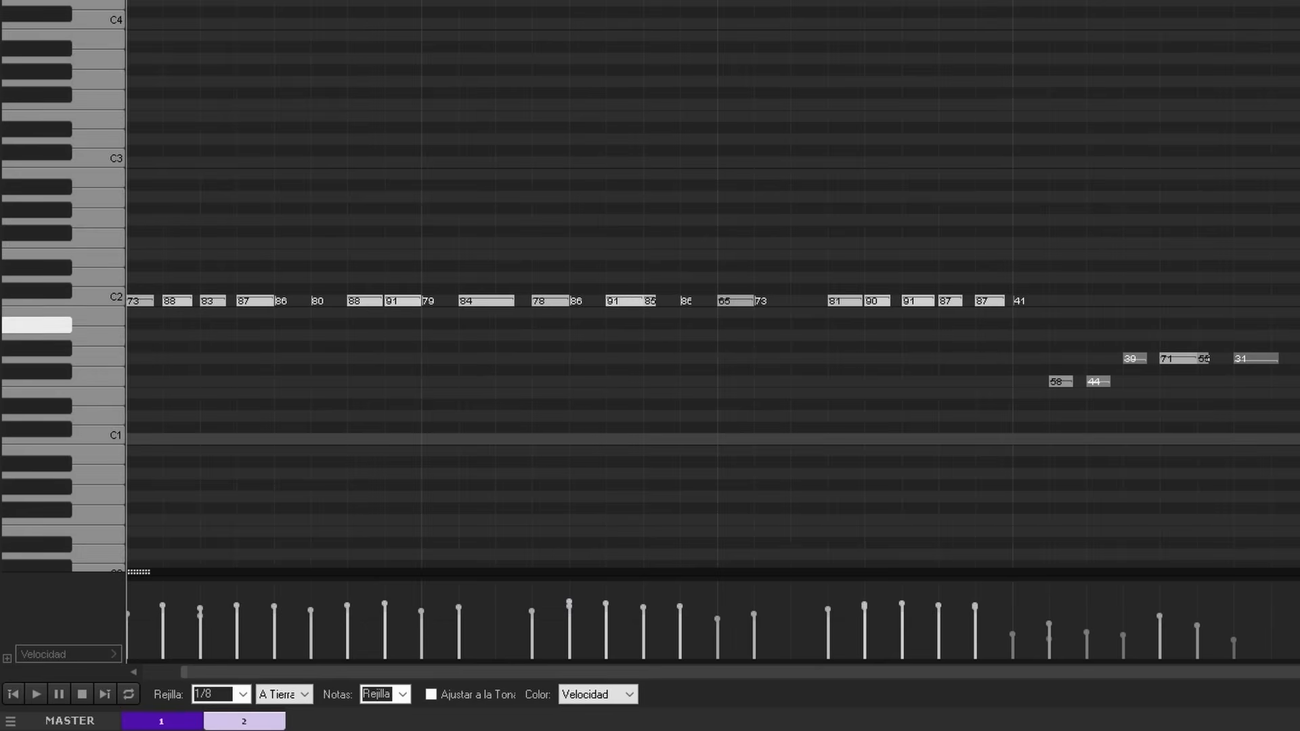
key("space")
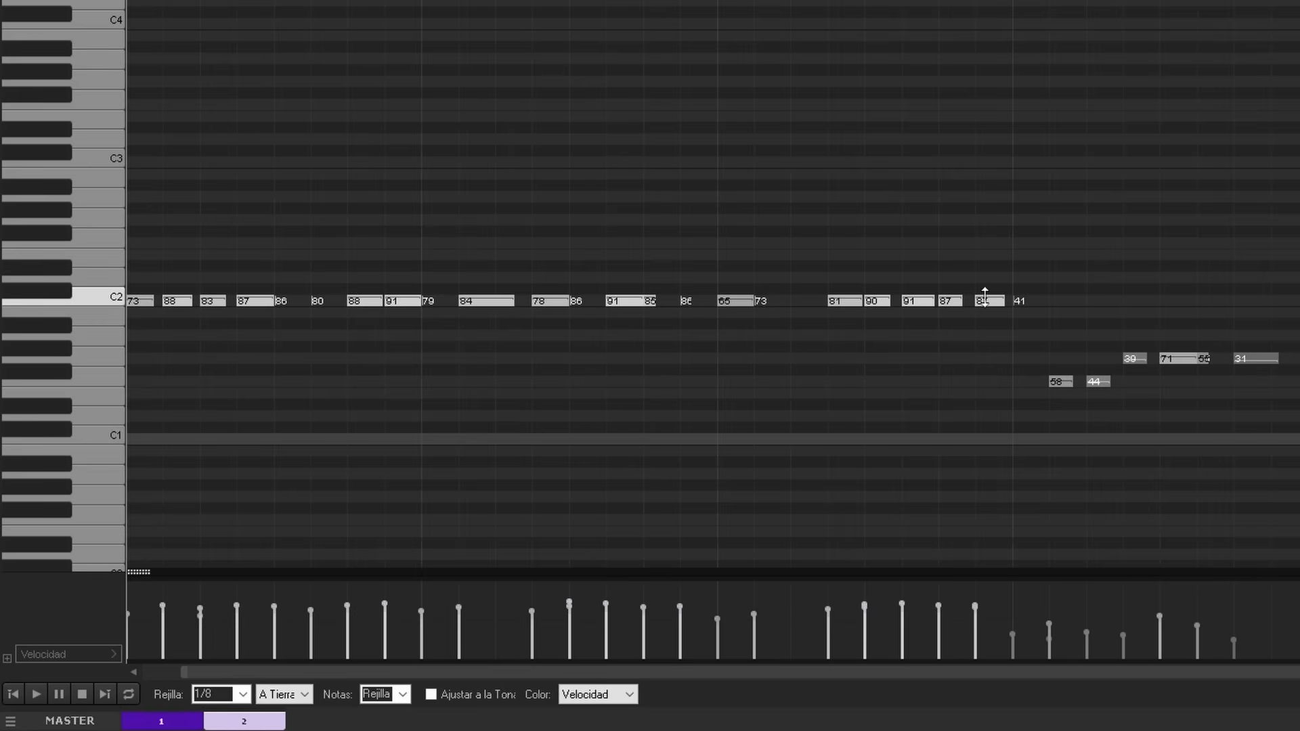
key("ctrl+a")
key("ctrl+Up")
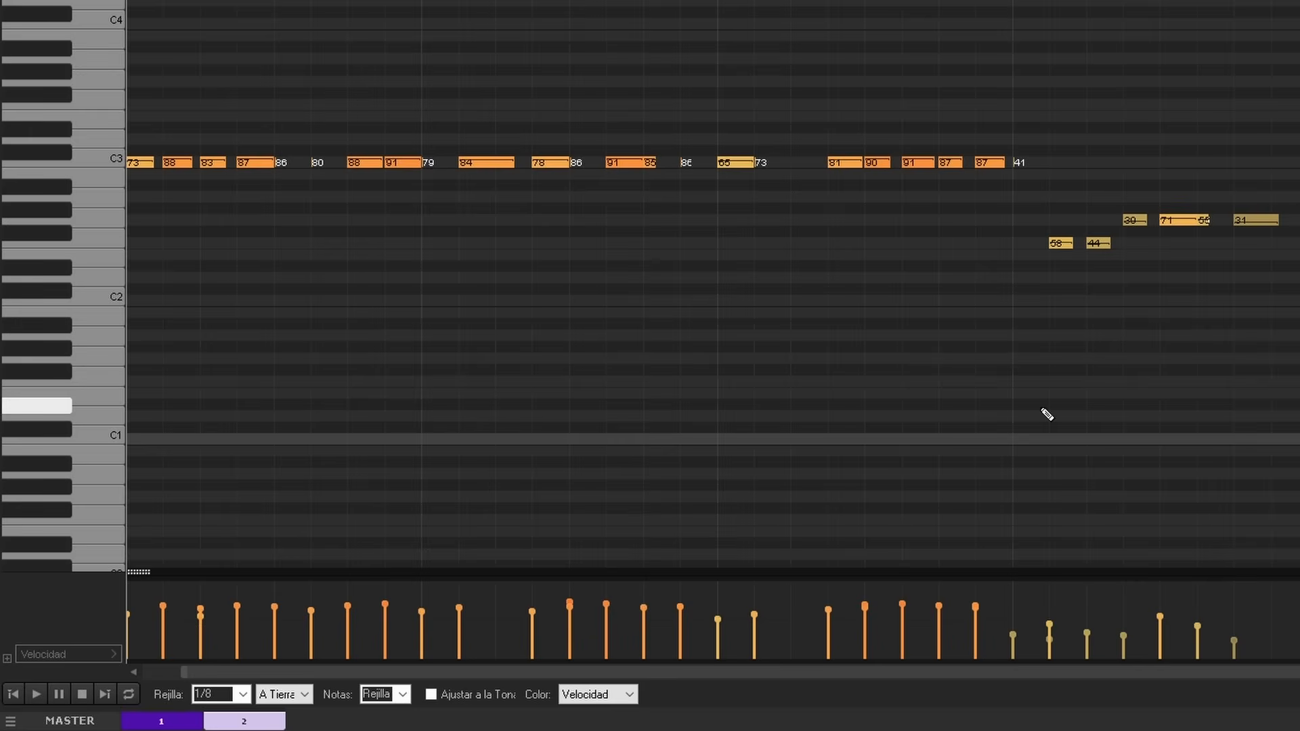
key("space")
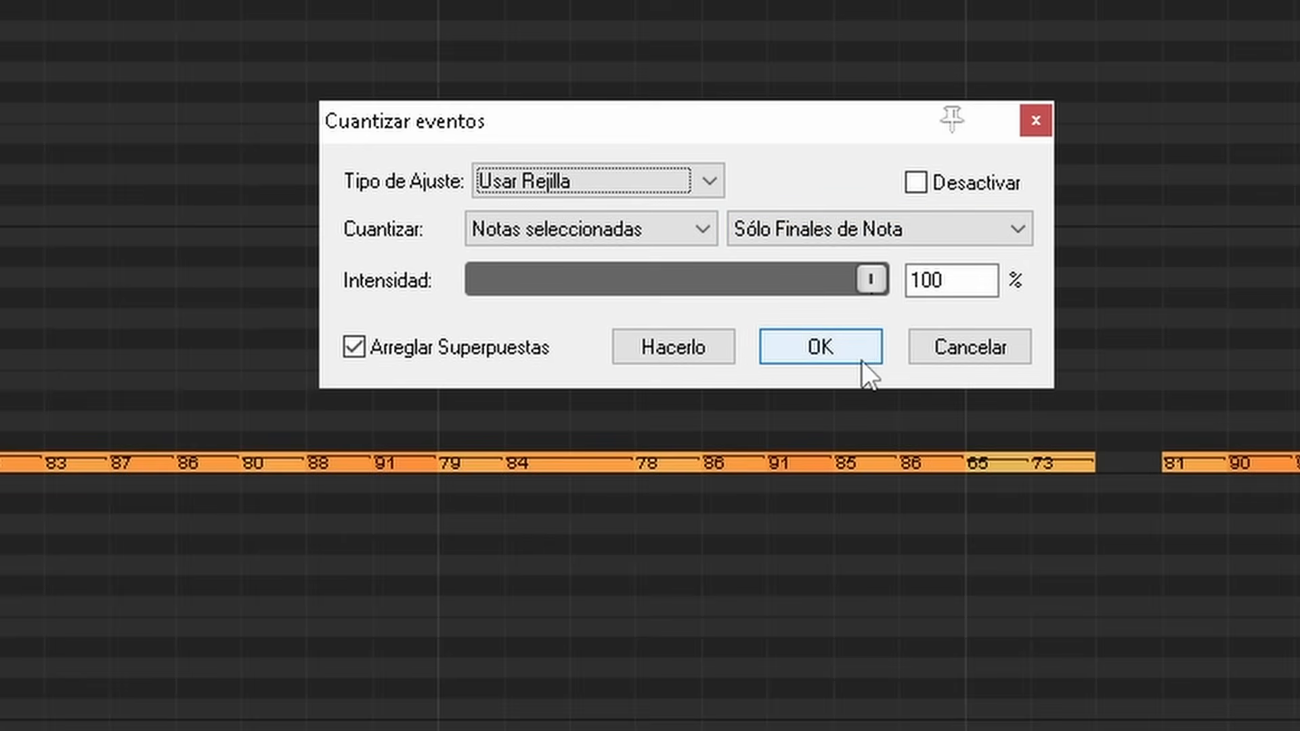
Quantize only the selected notes' ends to the grid at 100%, and copy the velocity 73 note into the gap after it
left_click(854, 340)
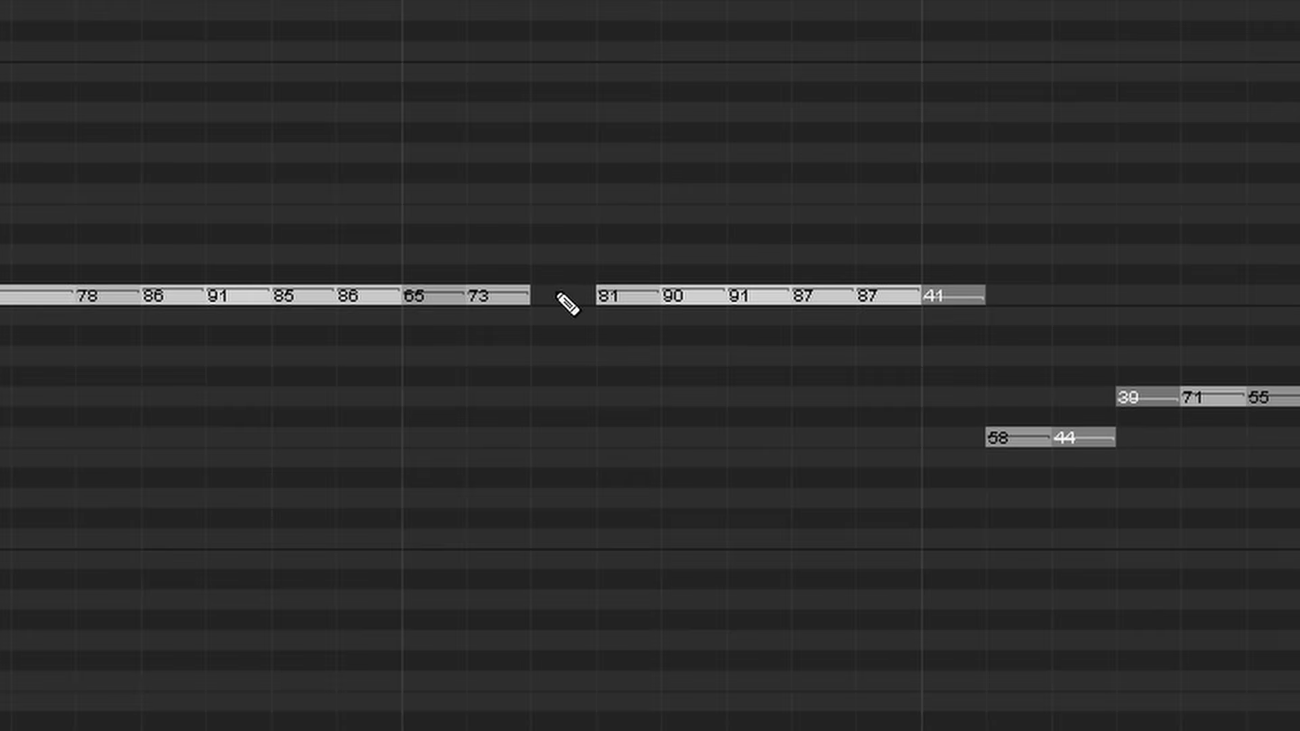
left_click_drag(502, 296, 562, 299)
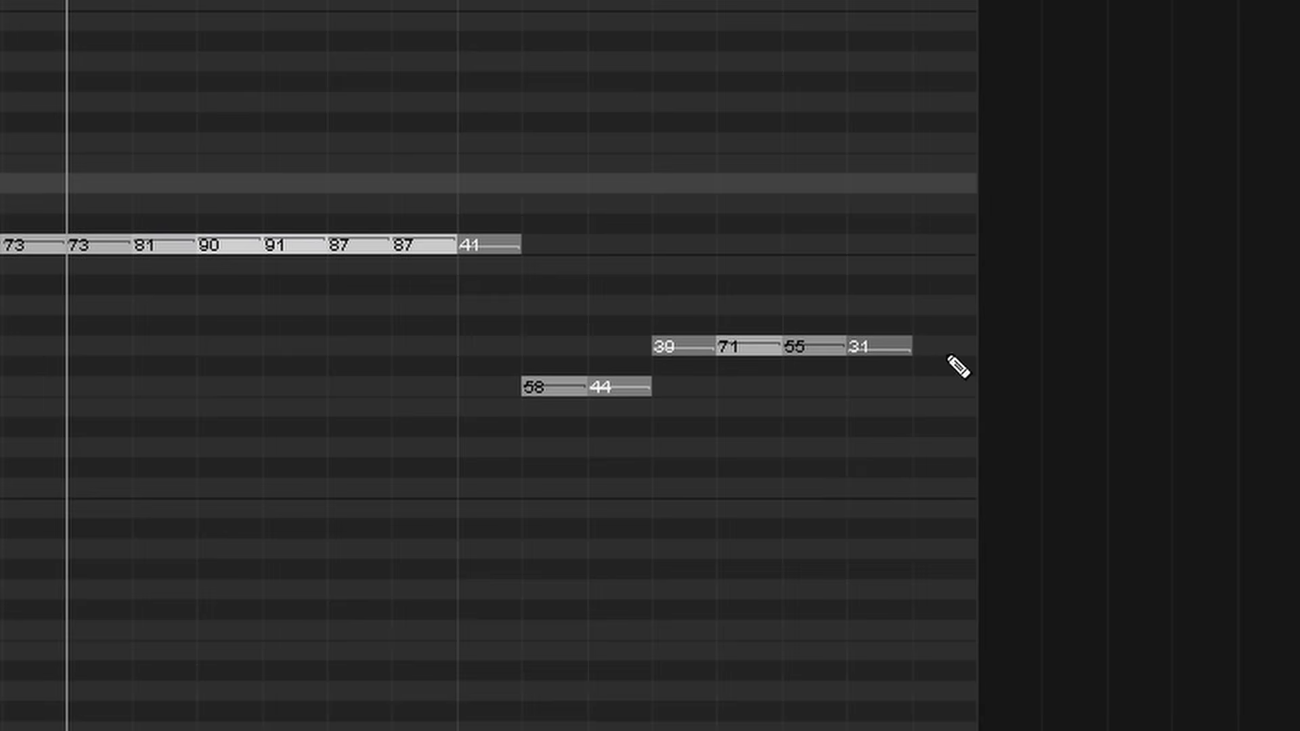
Copy the last bass note into the gap after it, and raise the velocities of the last eight notes
left_click_drag(884, 340, 937, 345)
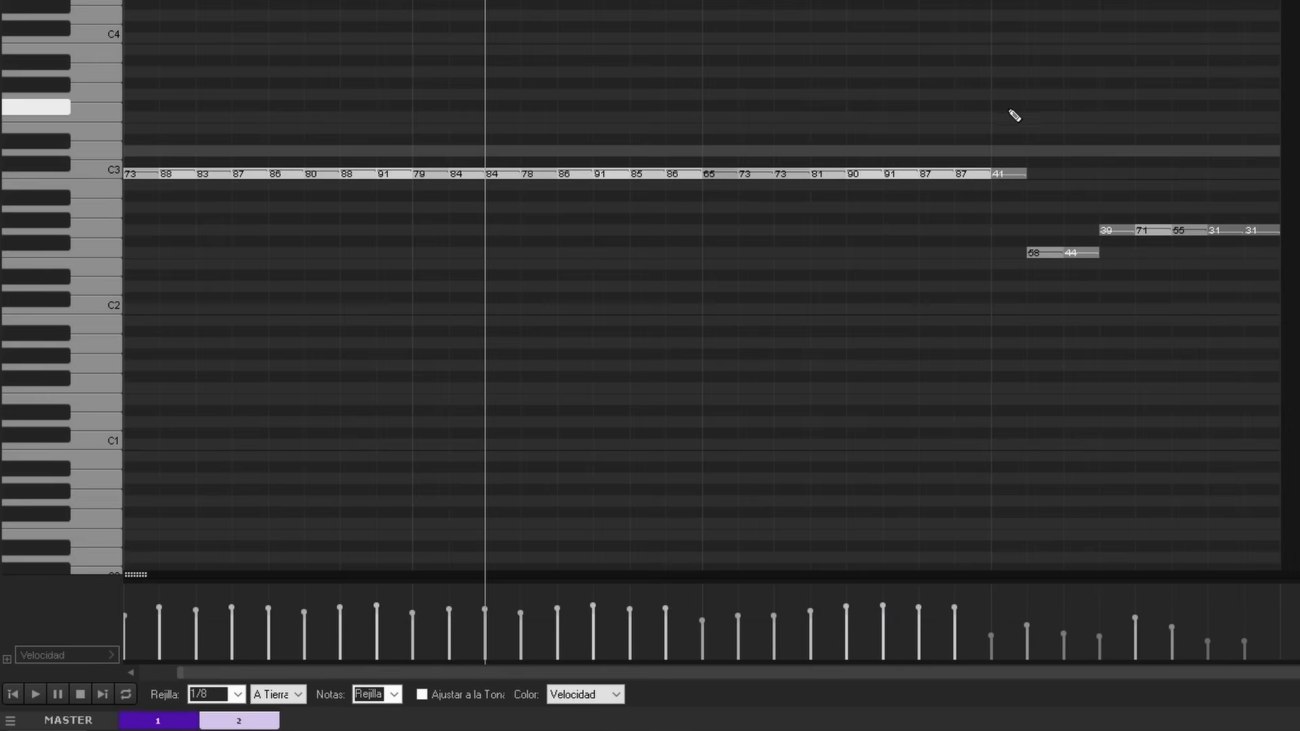
left_click_drag(1010, 108, 1297, 256)
left_click_drag(1247, 640, 1245, 627)
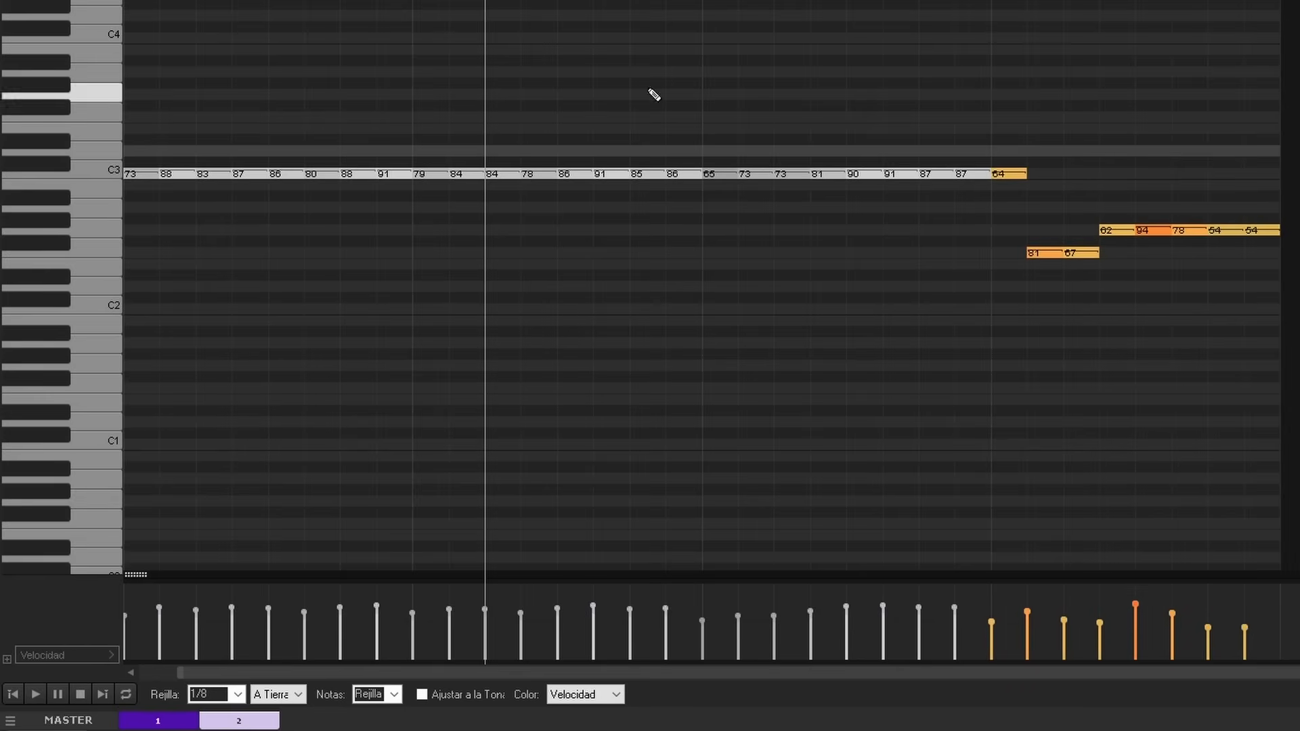
Play the corrected bass line and export it as the MIDI file JumpBass.MID
left_click(35, 695)
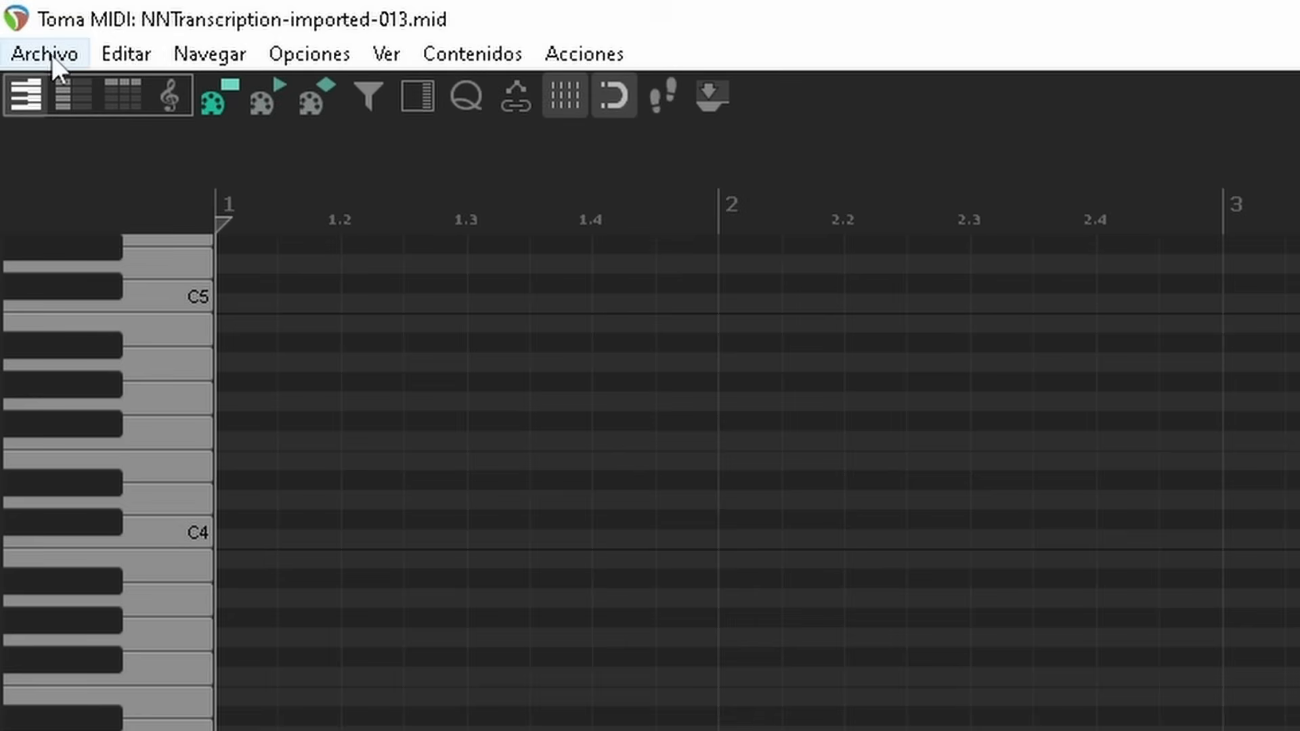
left_click(51, 55)
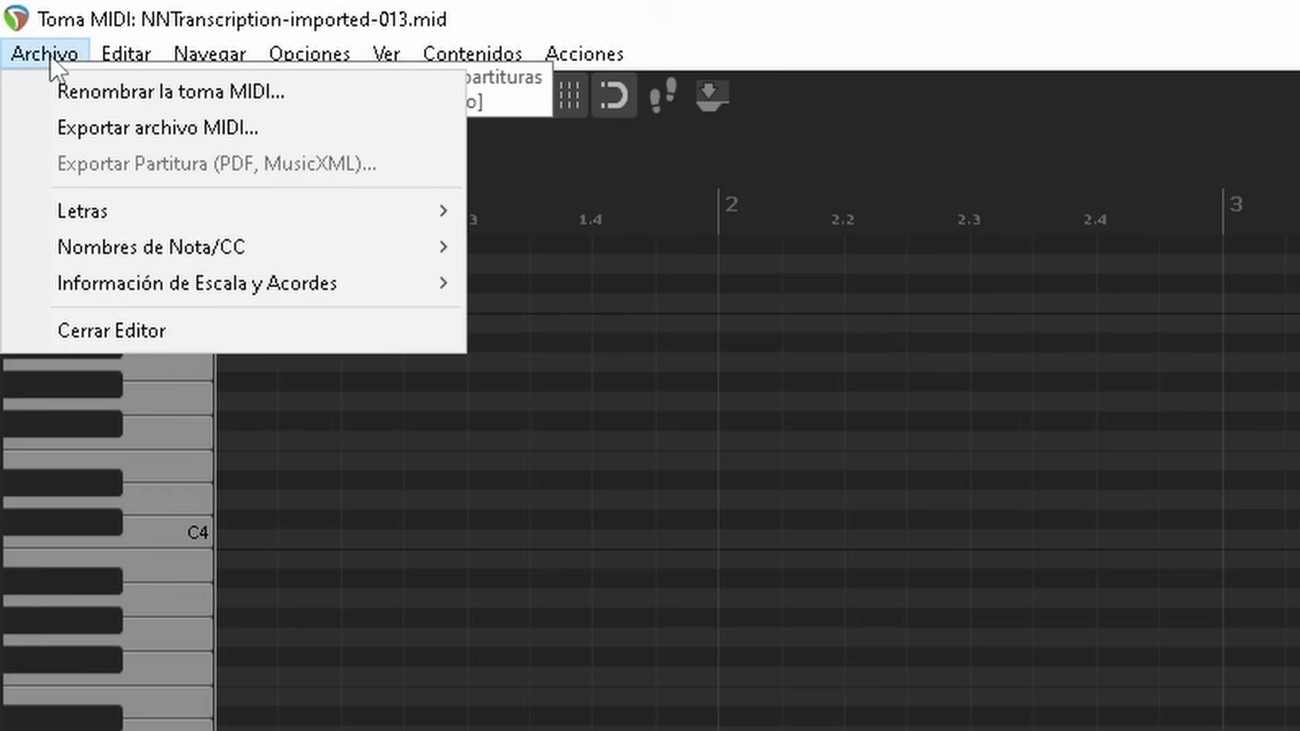
left_click(301, 127)
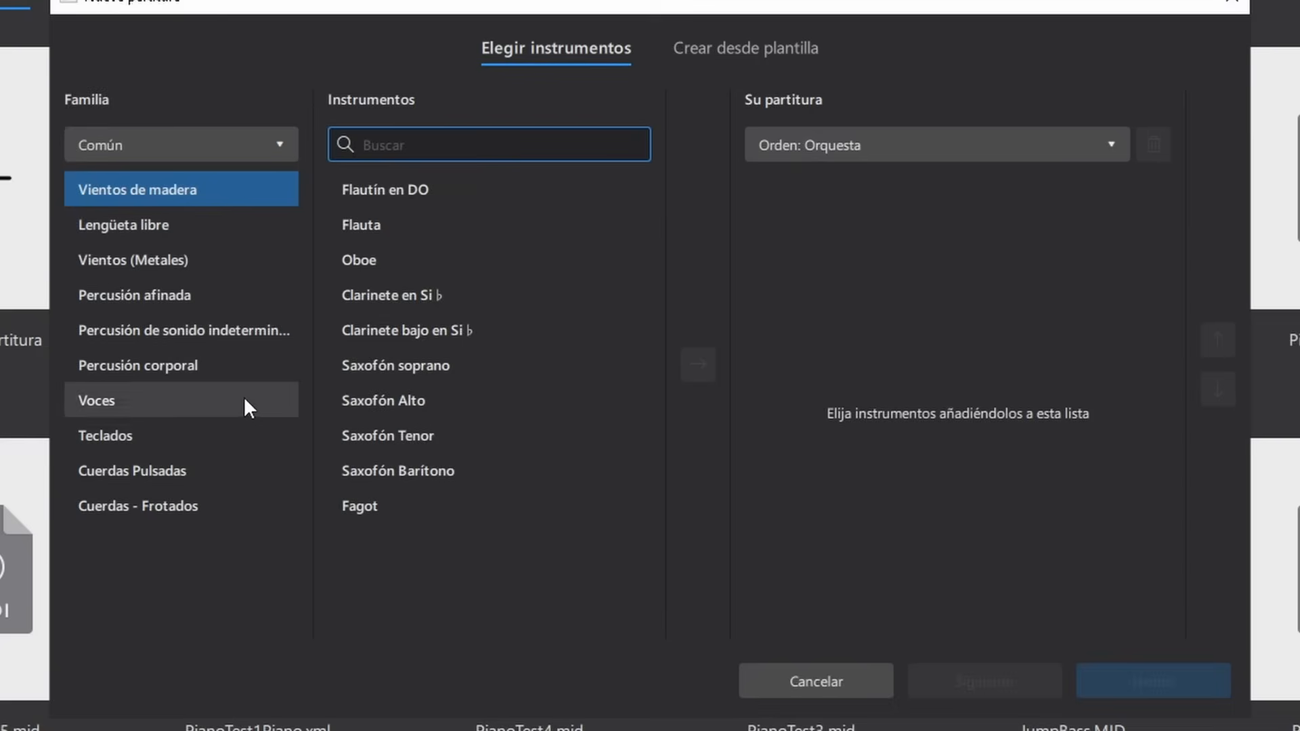
In MuseScore, add Bajo eléctrico and Bajo eléctrico (tablatura) from the plucked strings family to a new score
left_click(236, 465)
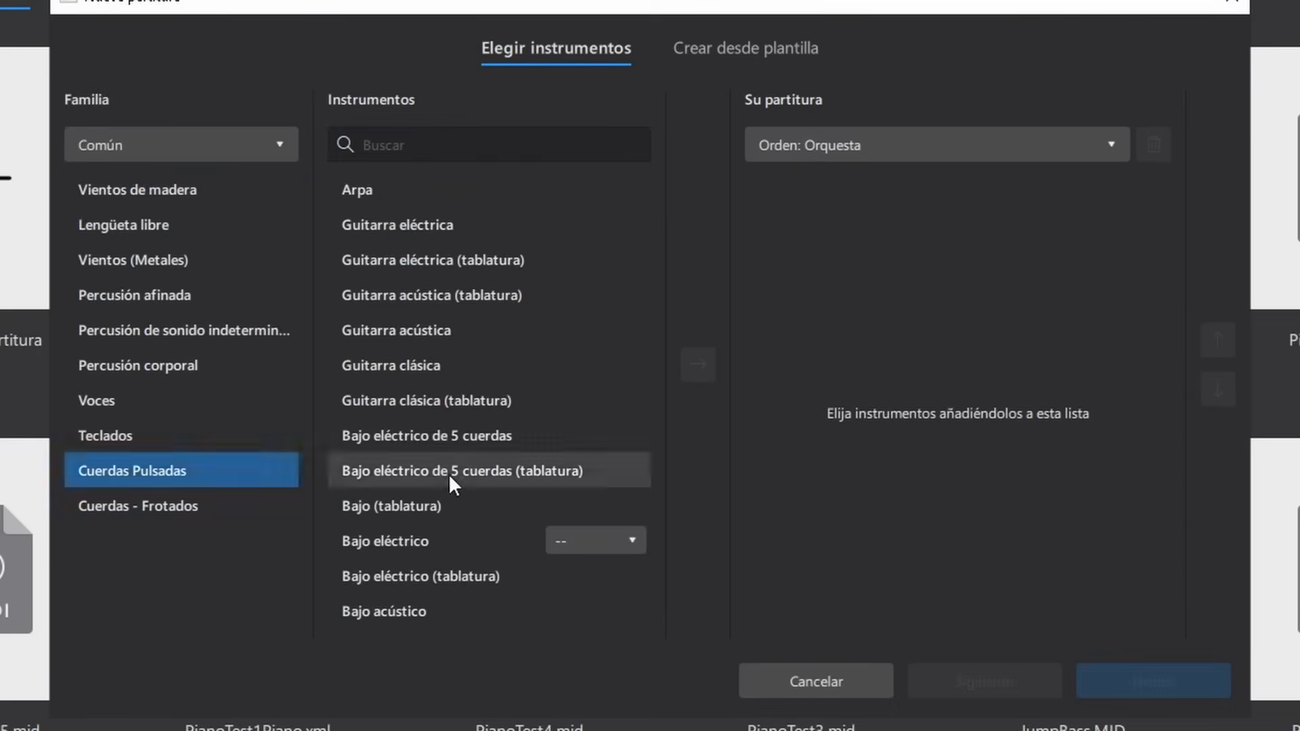
double_click(432, 548)
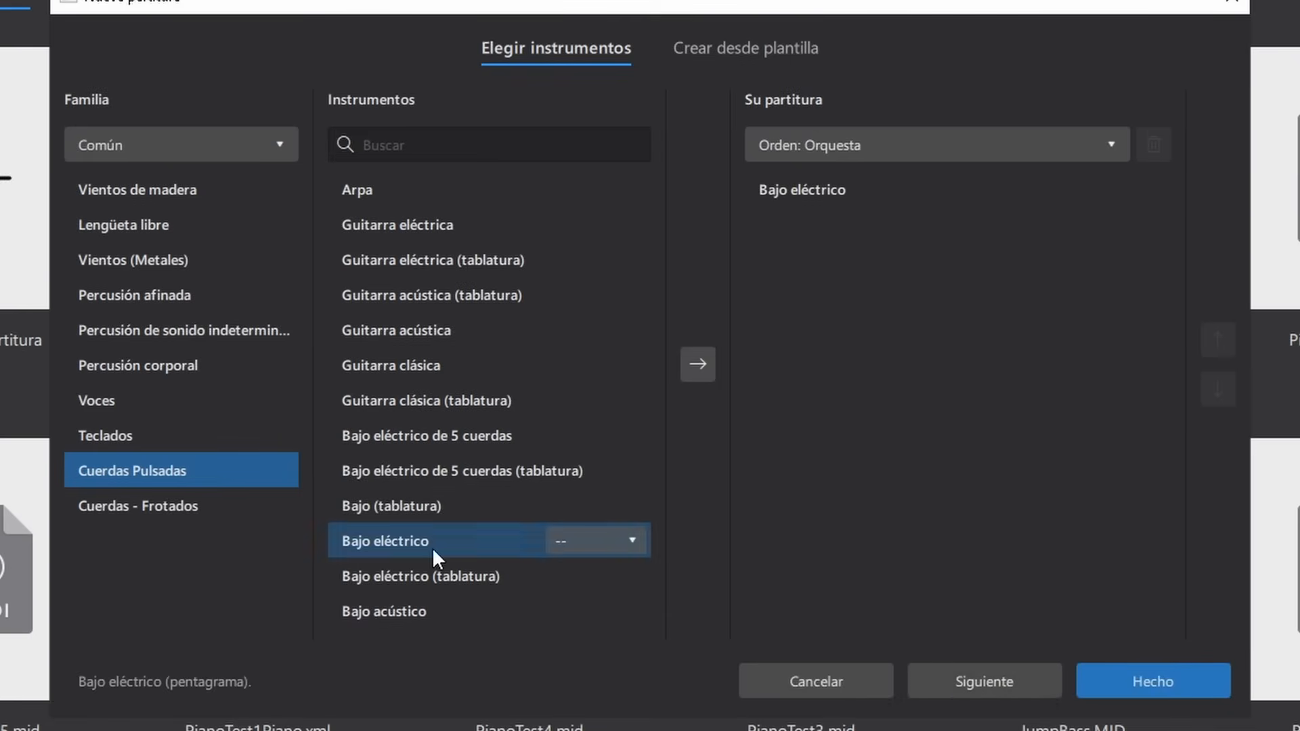
double_click(523, 574)
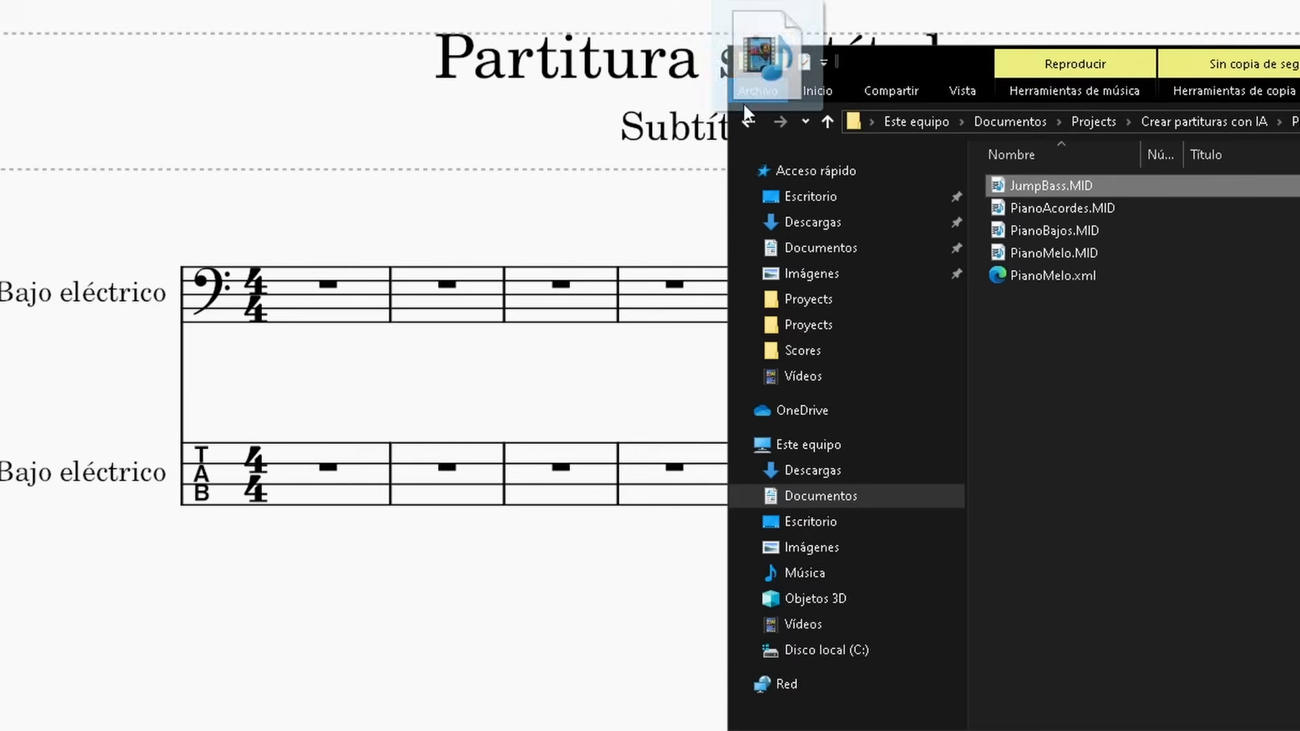
Open JumpBass.MID in MuseScore and copy all its notes into the standard Bajo eléctrico staff, starting at the first measure
left_click_drag(745, 102, 416, 608)
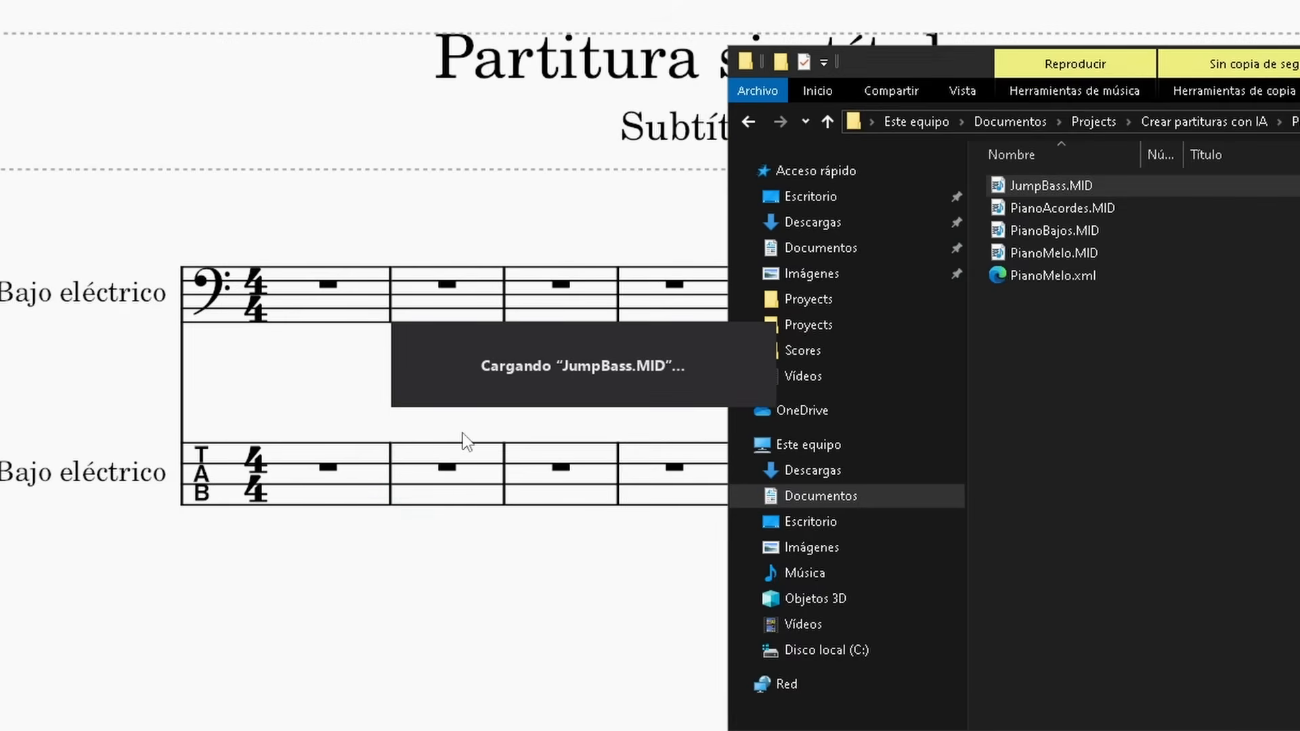
key("ctrl+a")
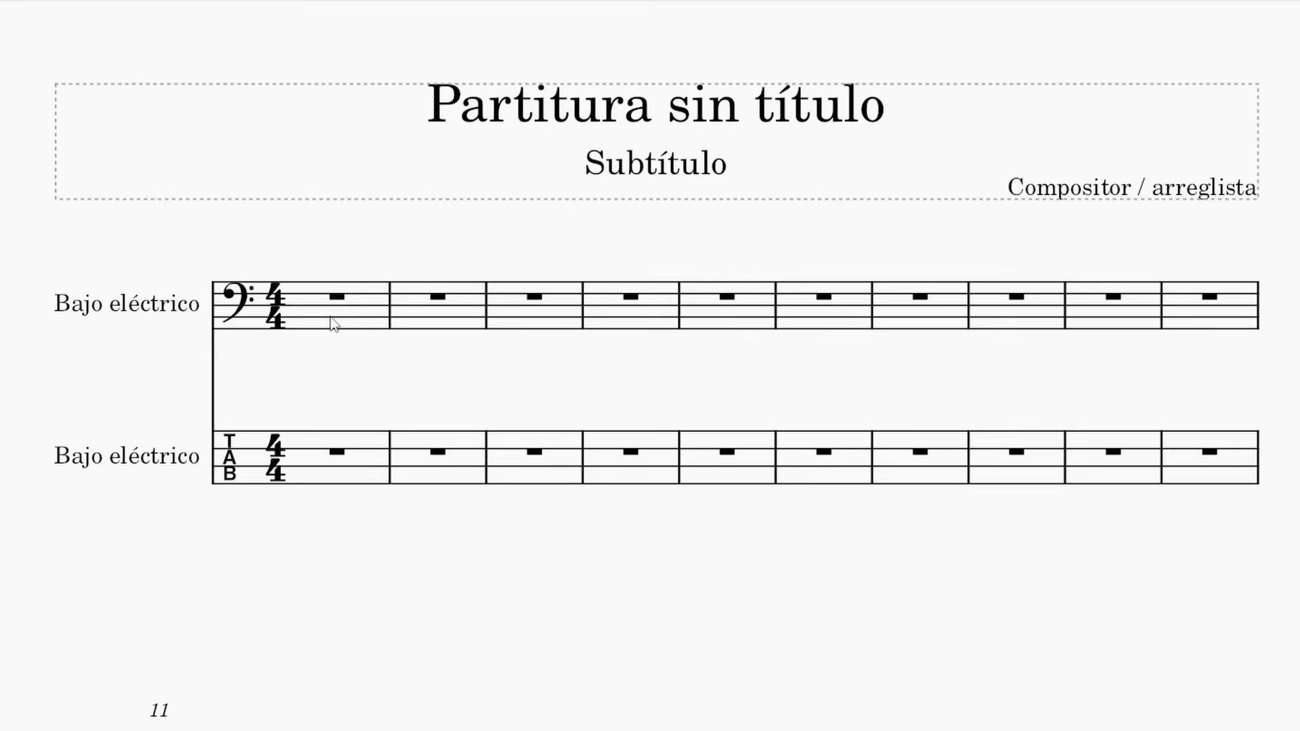
left_click(355, 315)
key("ctrl+v")
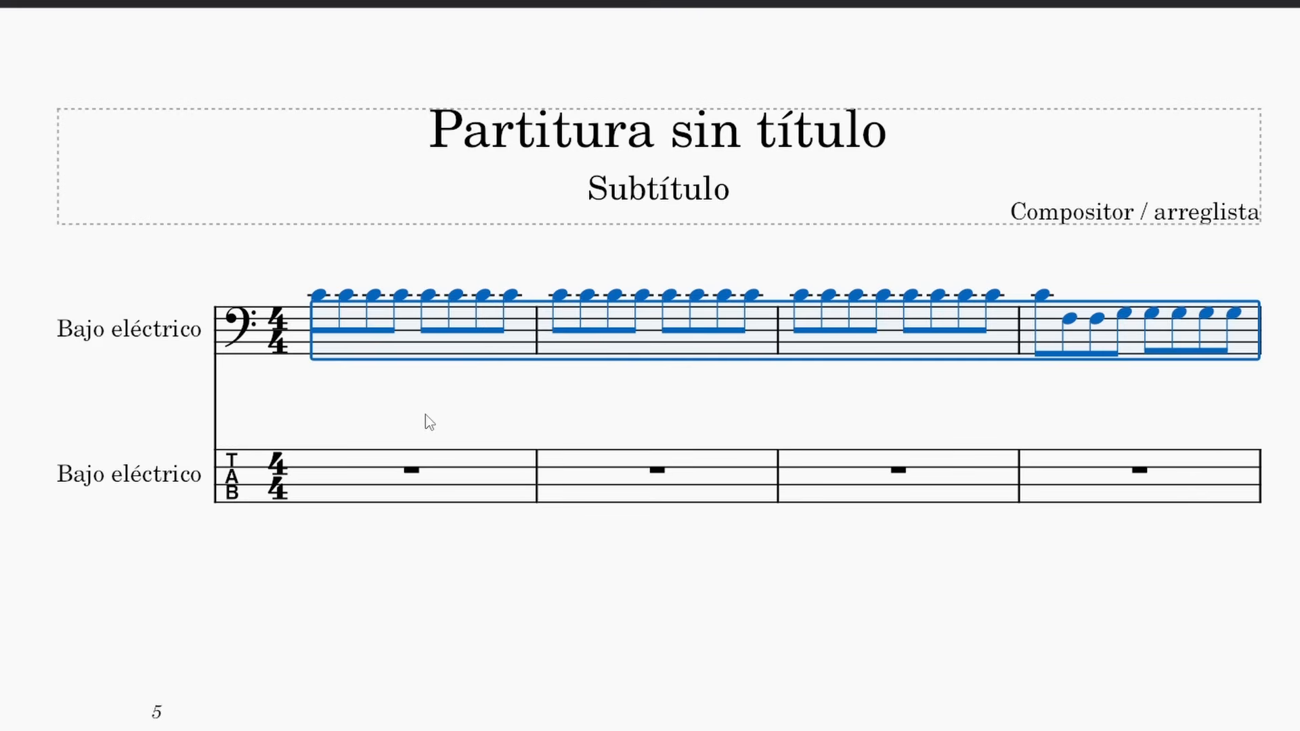
Lower the pasted bass notes by one octave, and copy them onto the tablature staff from the first measure
key("ctrl+Down")
key("Escape")
key("space")
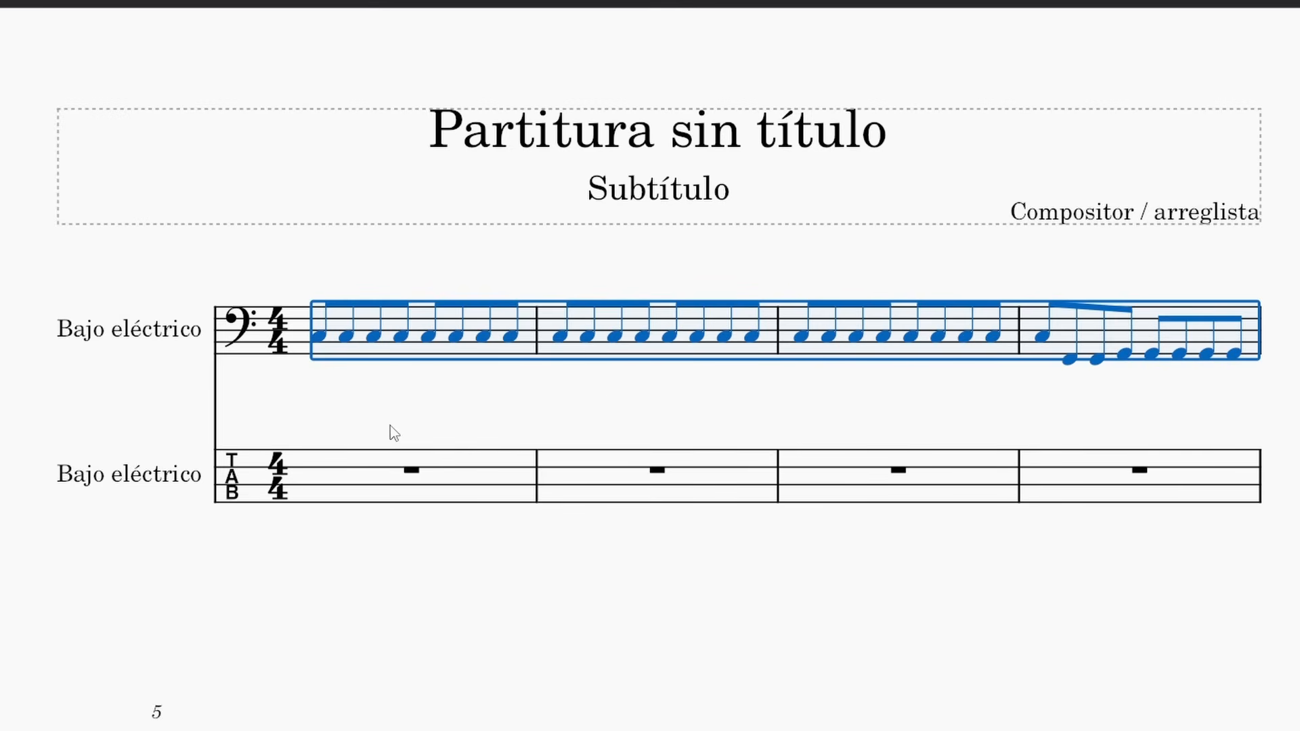
left_click(324, 497)
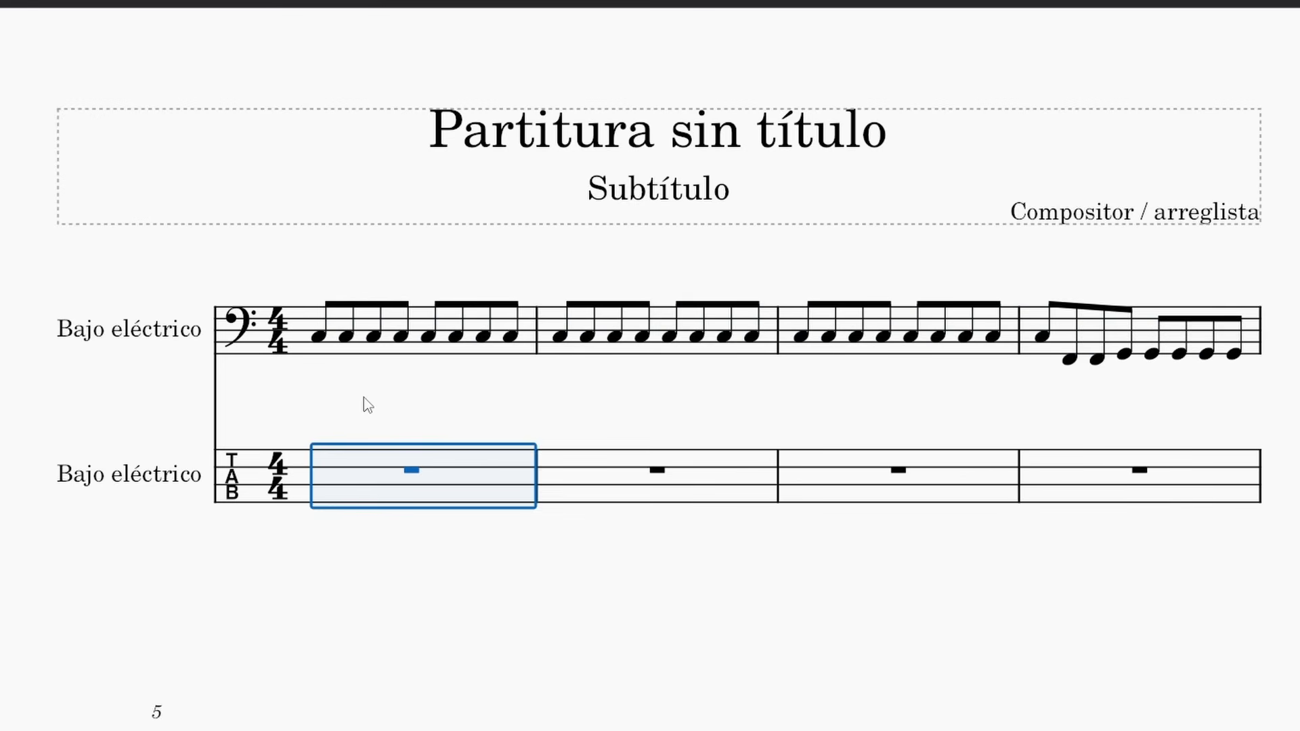
key("ctrl+v")
key("Escape")
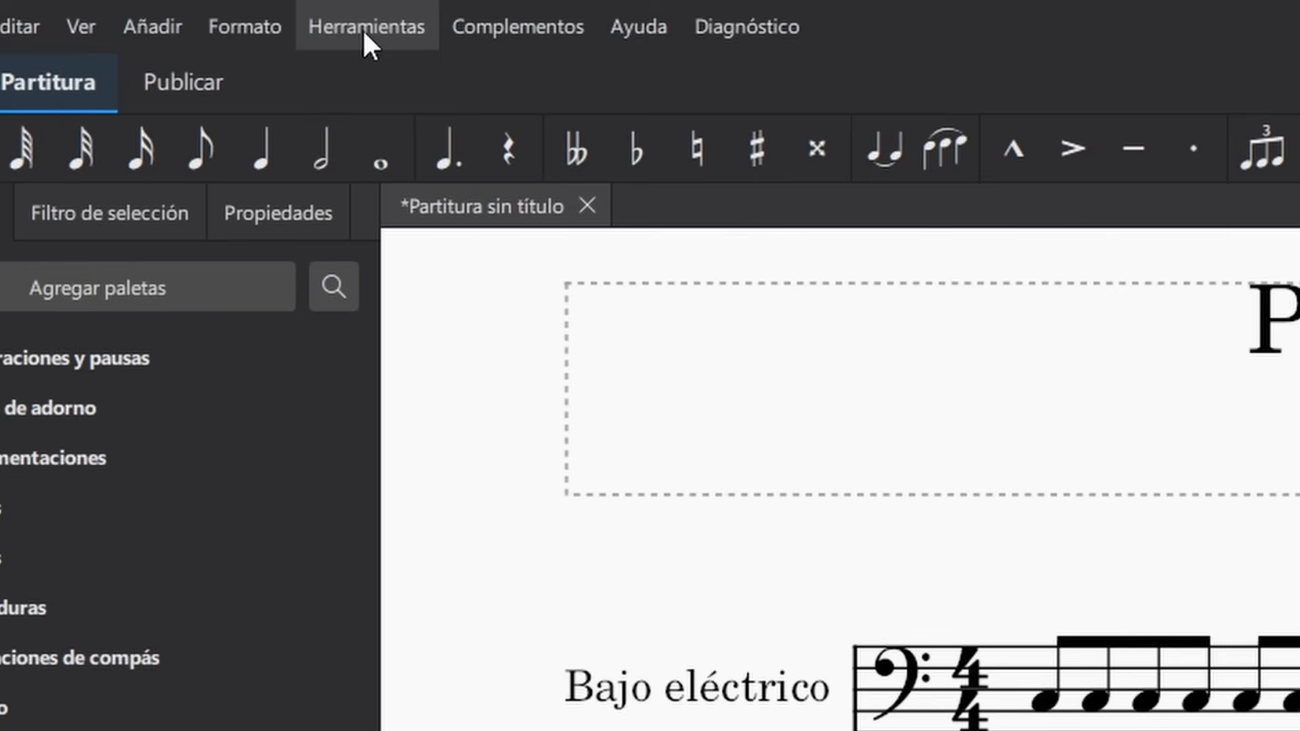
Remove the empty measures at the end of the score, and add a quarter note = 130 tempo mark above the first measure
left_click(363, 27)
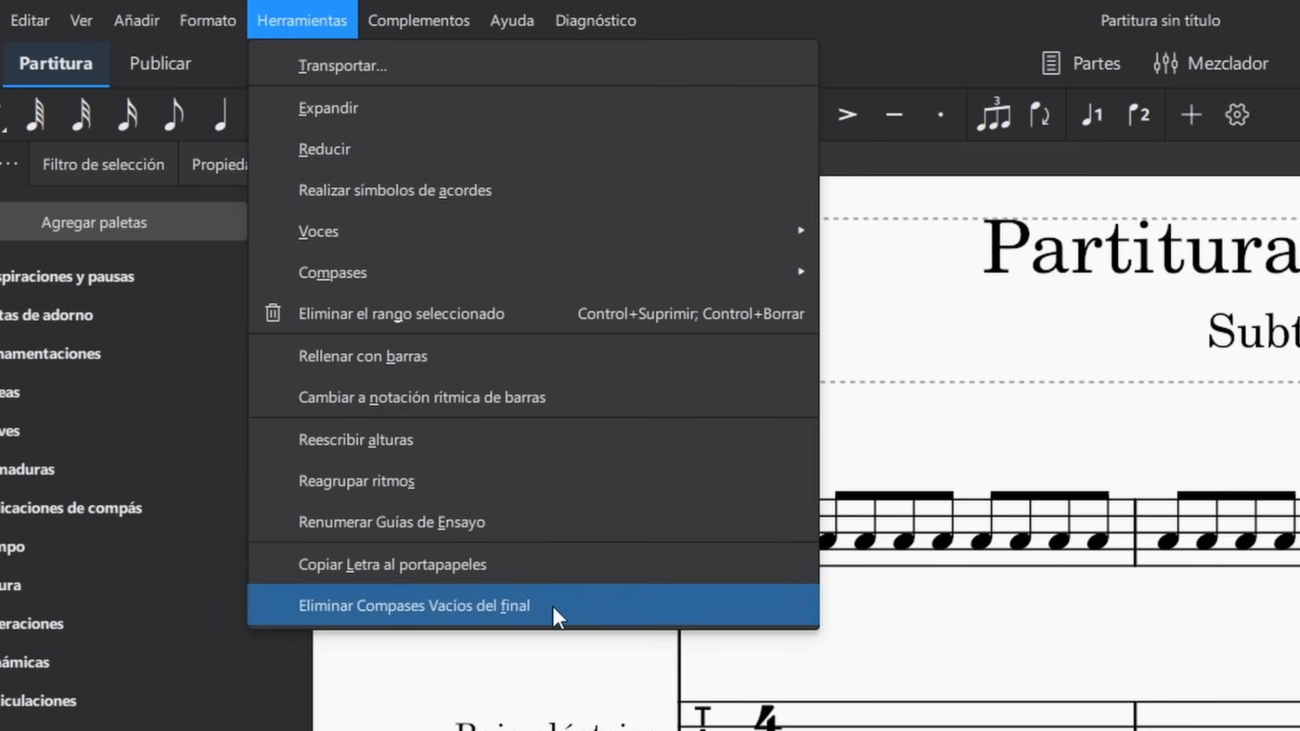
left_click(553, 606)
left_click(3, 548)
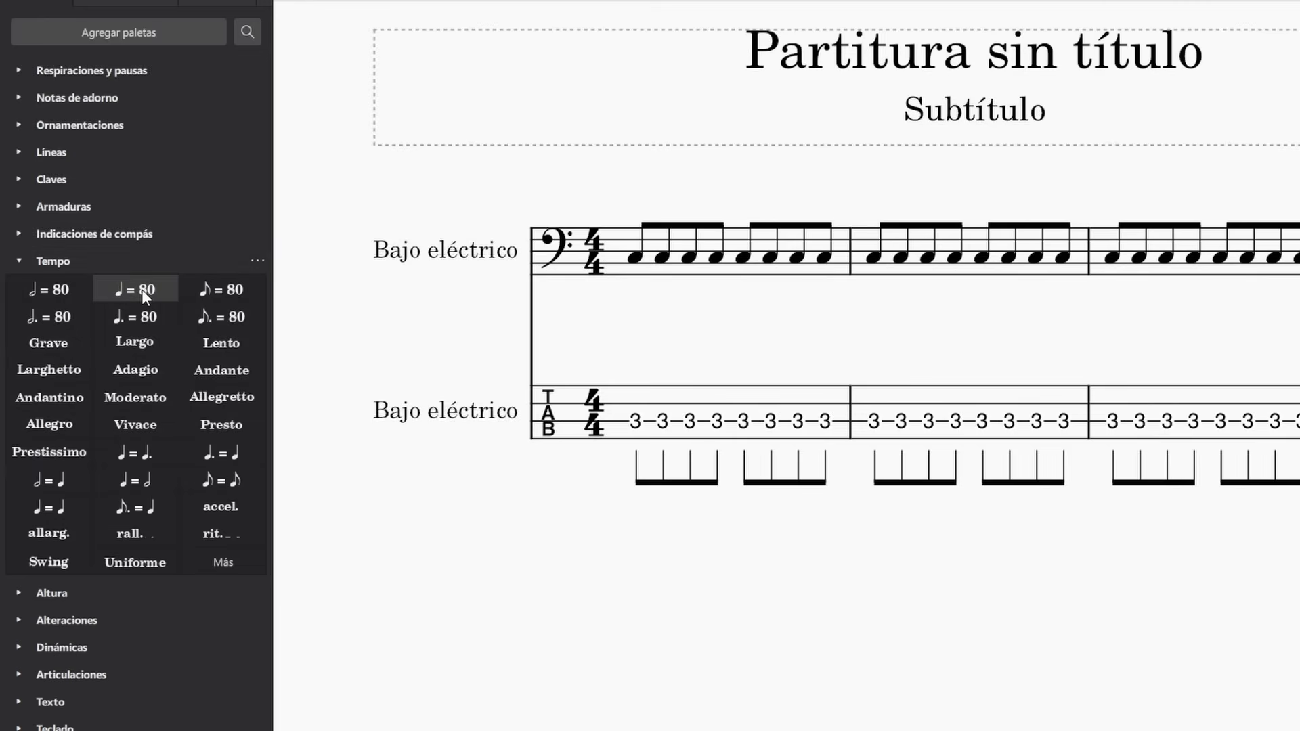
left_click_drag(144, 296, 628, 260)
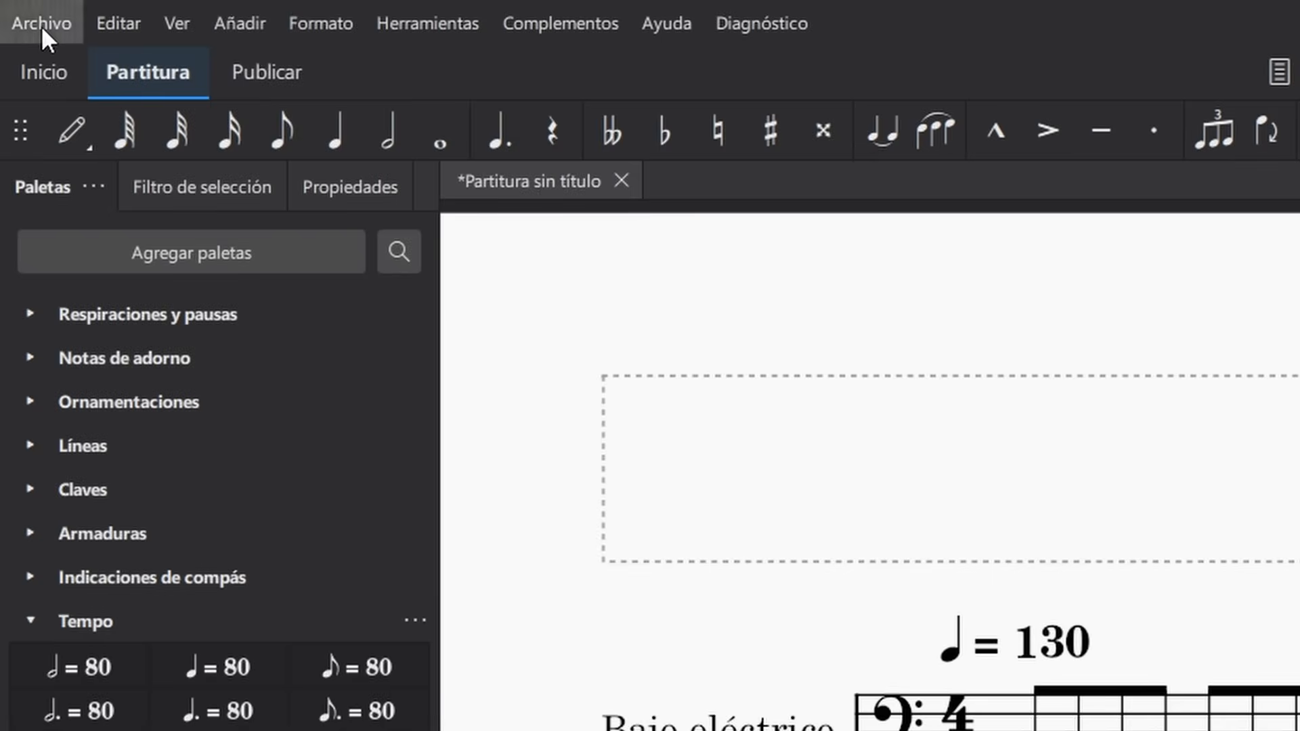
Export the finished bass score as the PDF file JumpBass.pdf
left_click(42, 24)
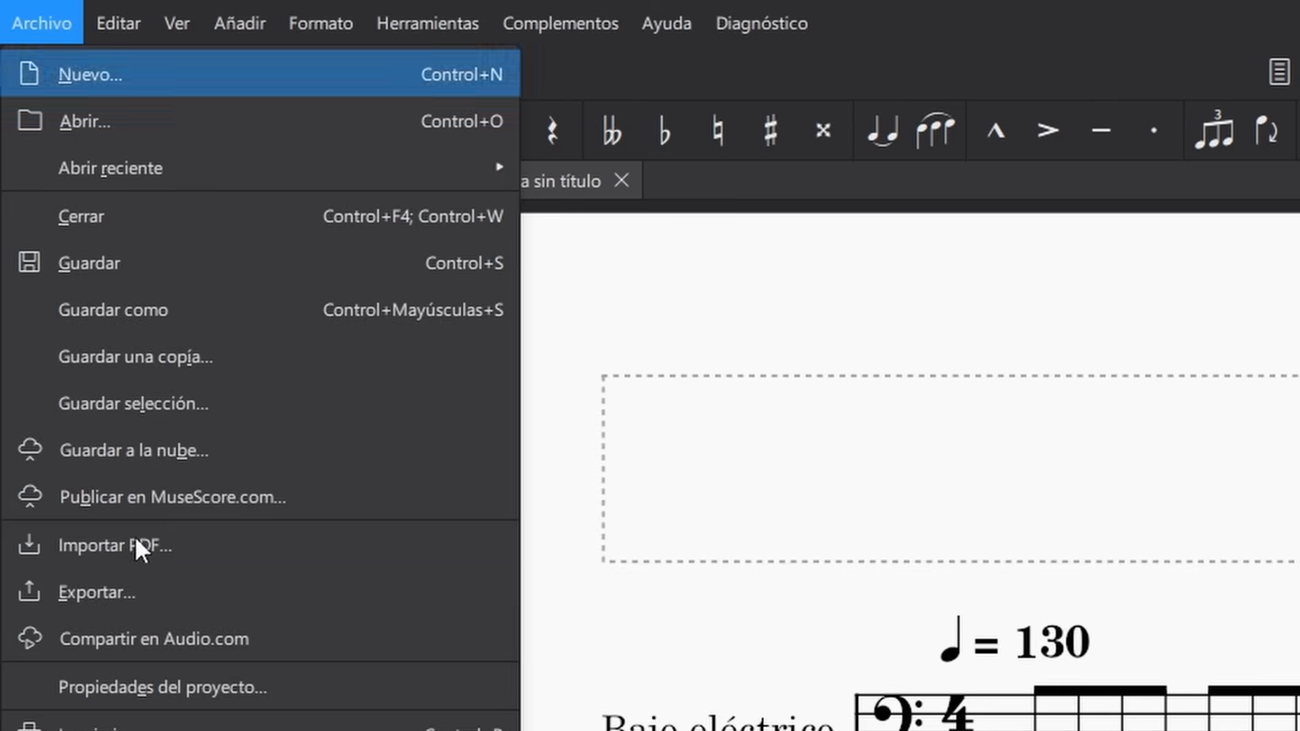
left_click(145, 588)
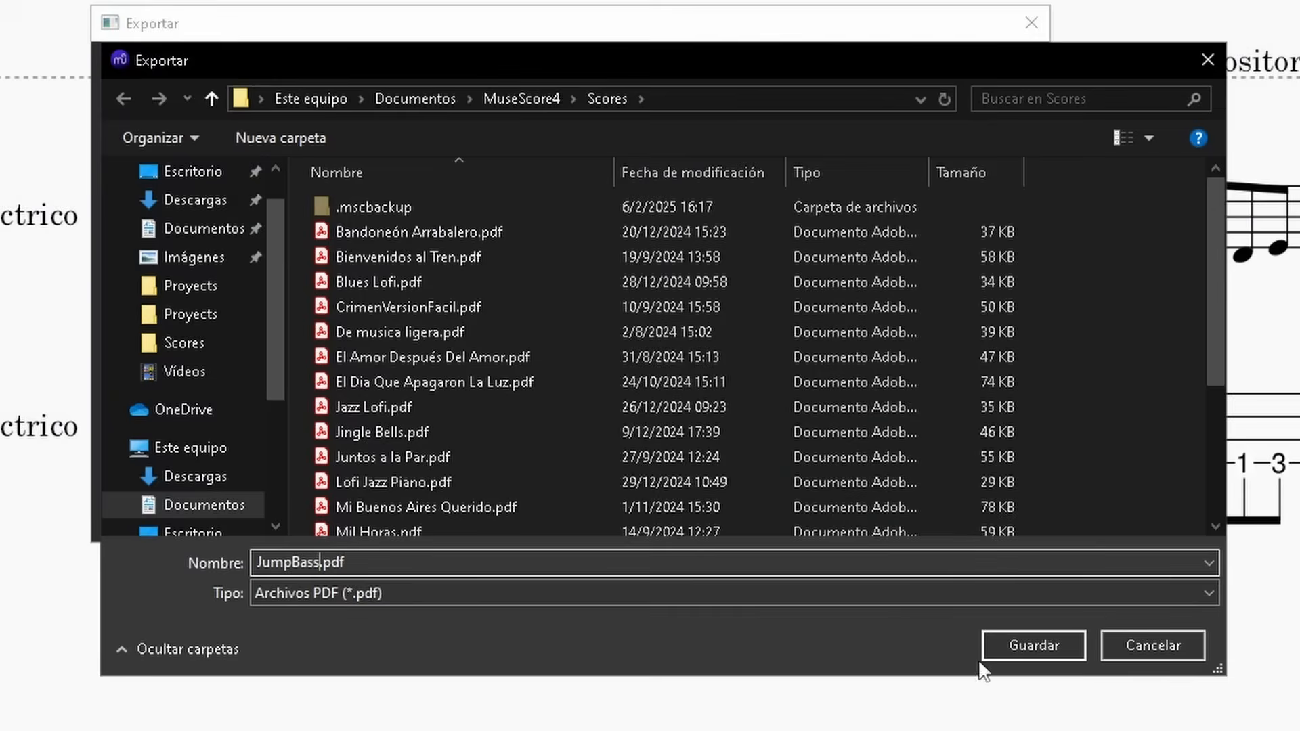
left_click(1018, 641)
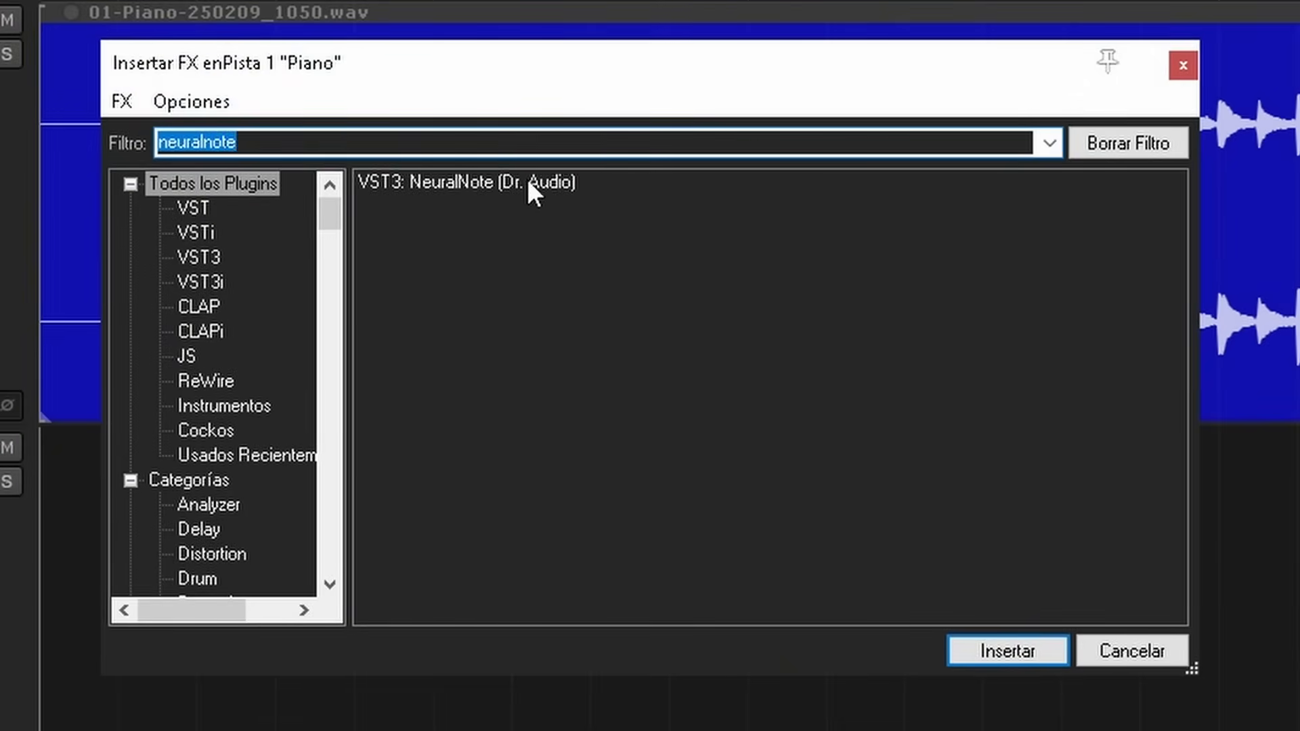
In REAPER, insert NeuralNote on the Piano track and record the track's audio into it for transcription
left_click(530, 182)
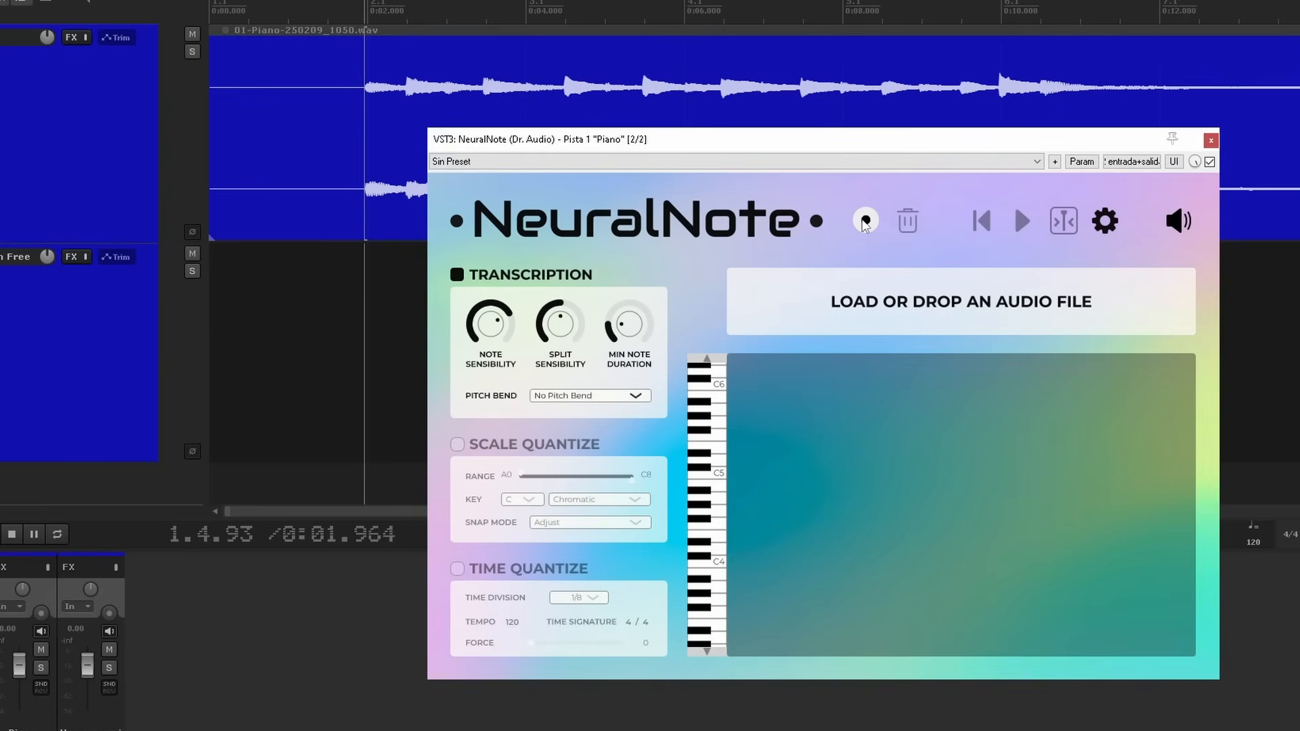
left_click(865, 222)
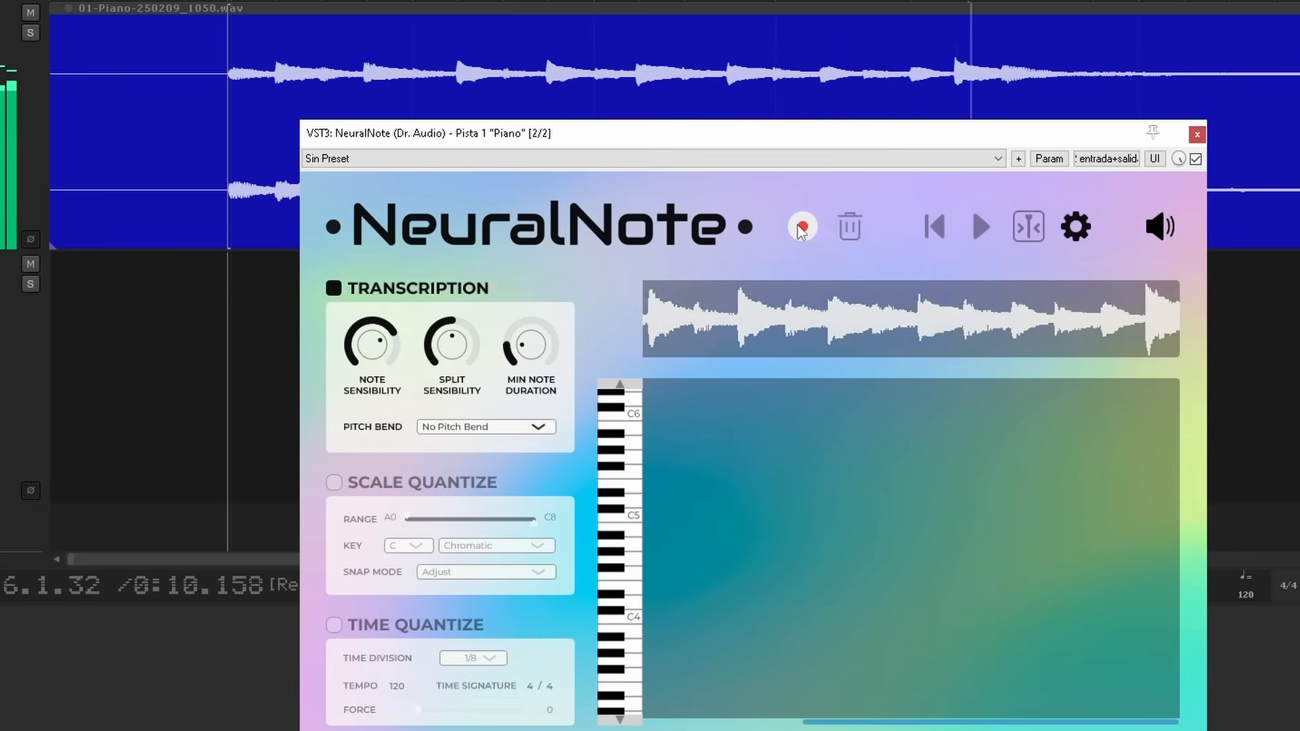
left_click(802, 229)
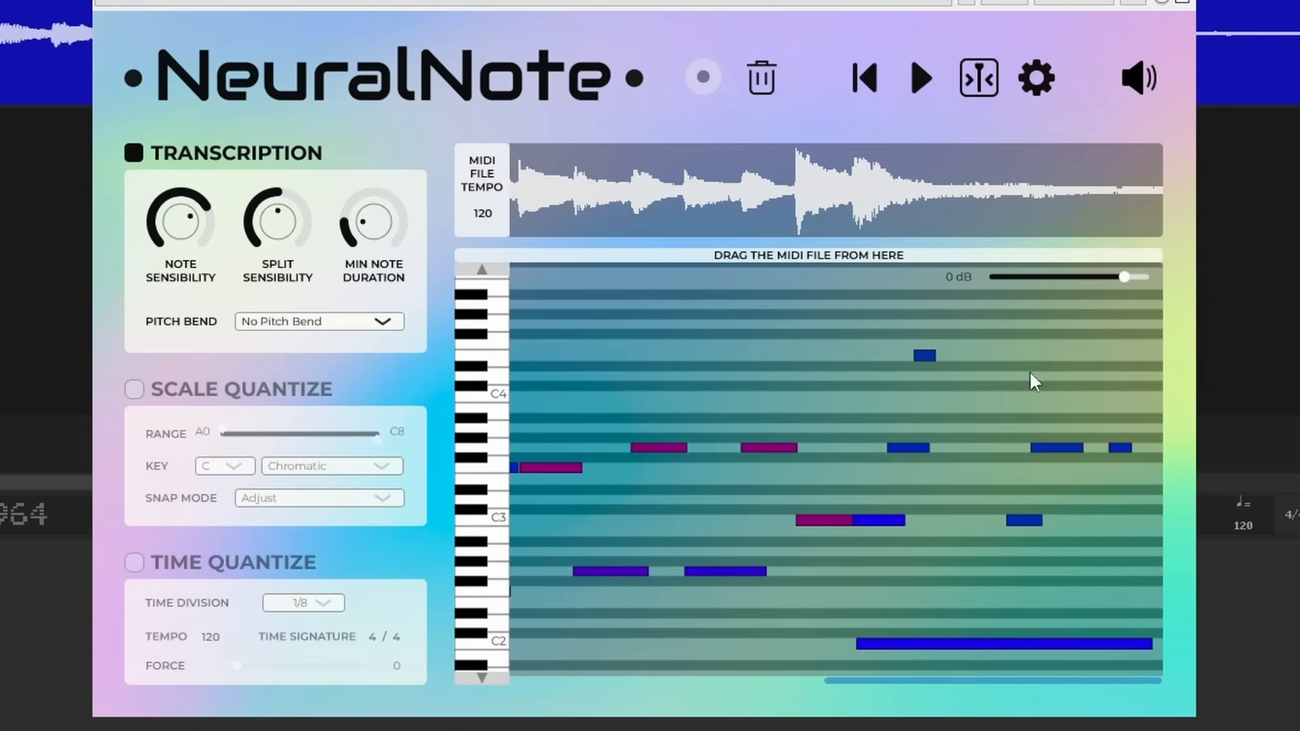
Enable scale quantization with the range limited to A0–C4, and lower the note sensibility of the transcription
left_click(135, 389)
left_click_drag(378, 437, 293, 437)
mouse_move(184, 237)
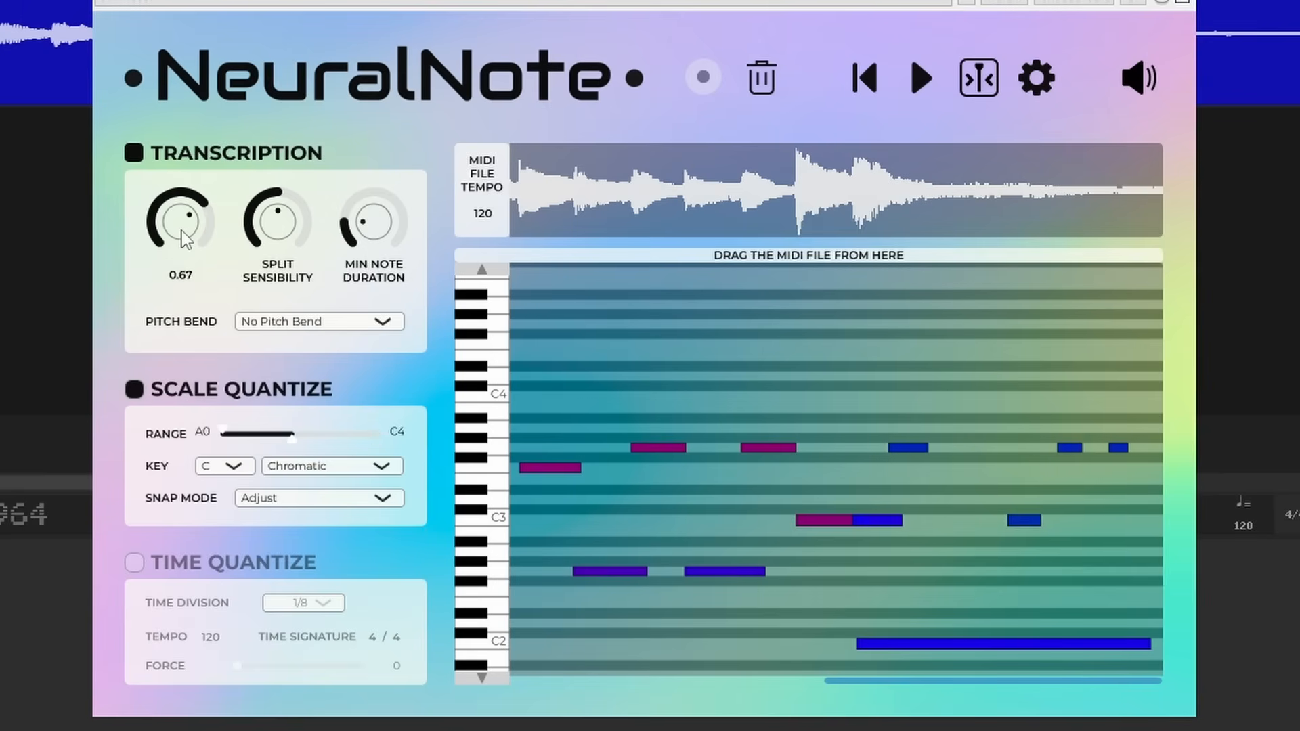
left_click_drag(181, 231, 181, 253)
Enable time quantization with a 1/4 time division and a force of 100
left_click(134, 563)
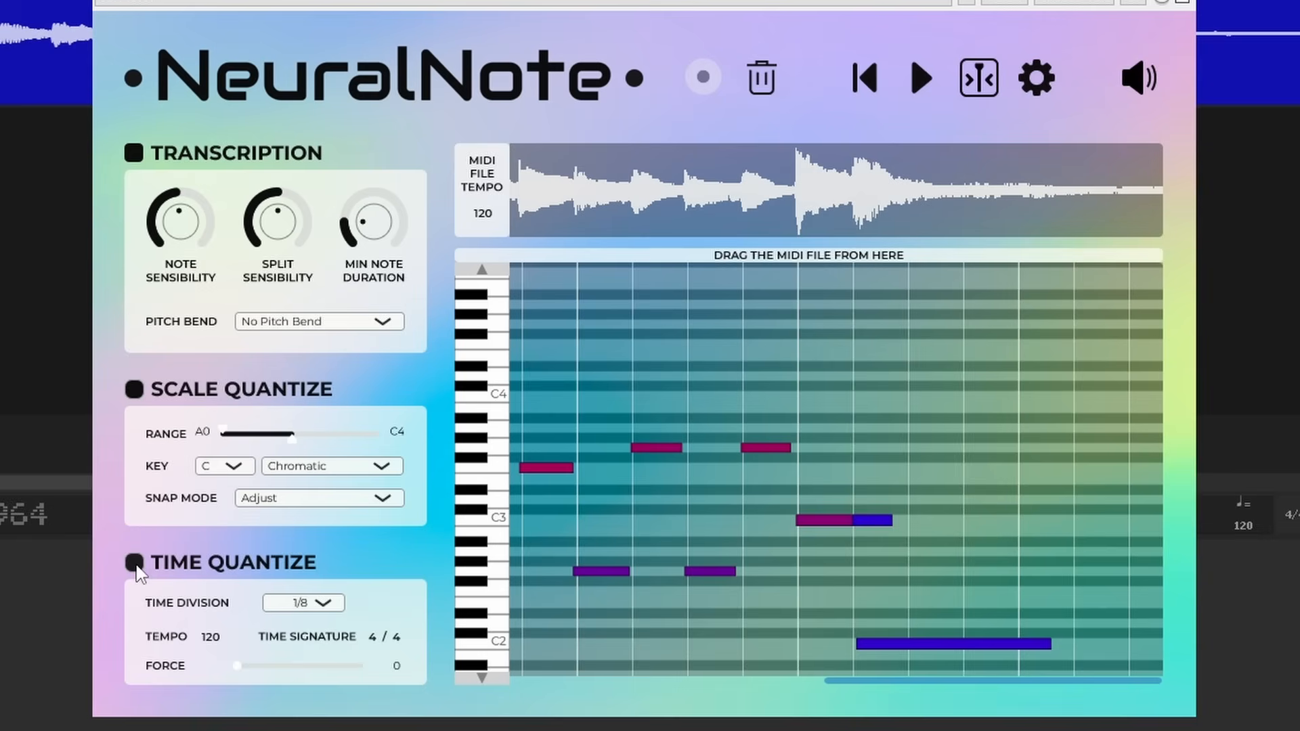
left_click(327, 605)
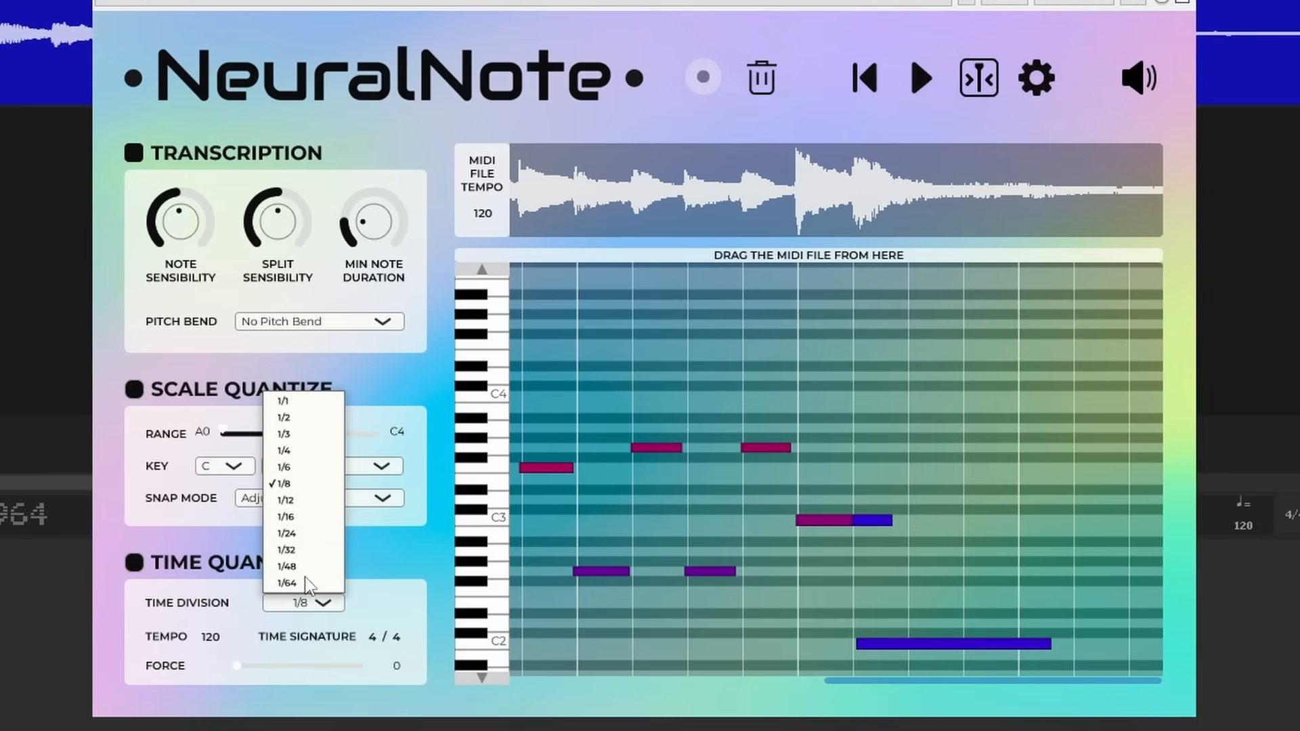
left_click(305, 448)
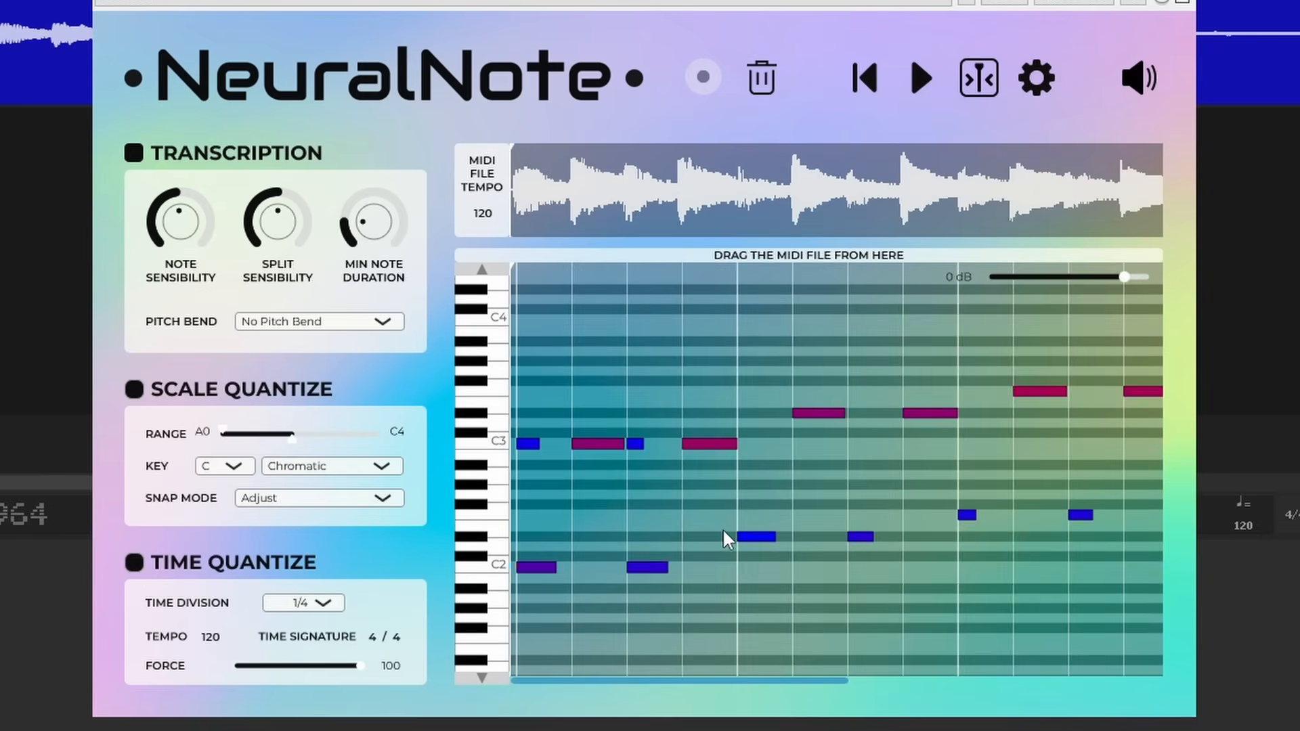
scroll(724, 538, "right", 5)
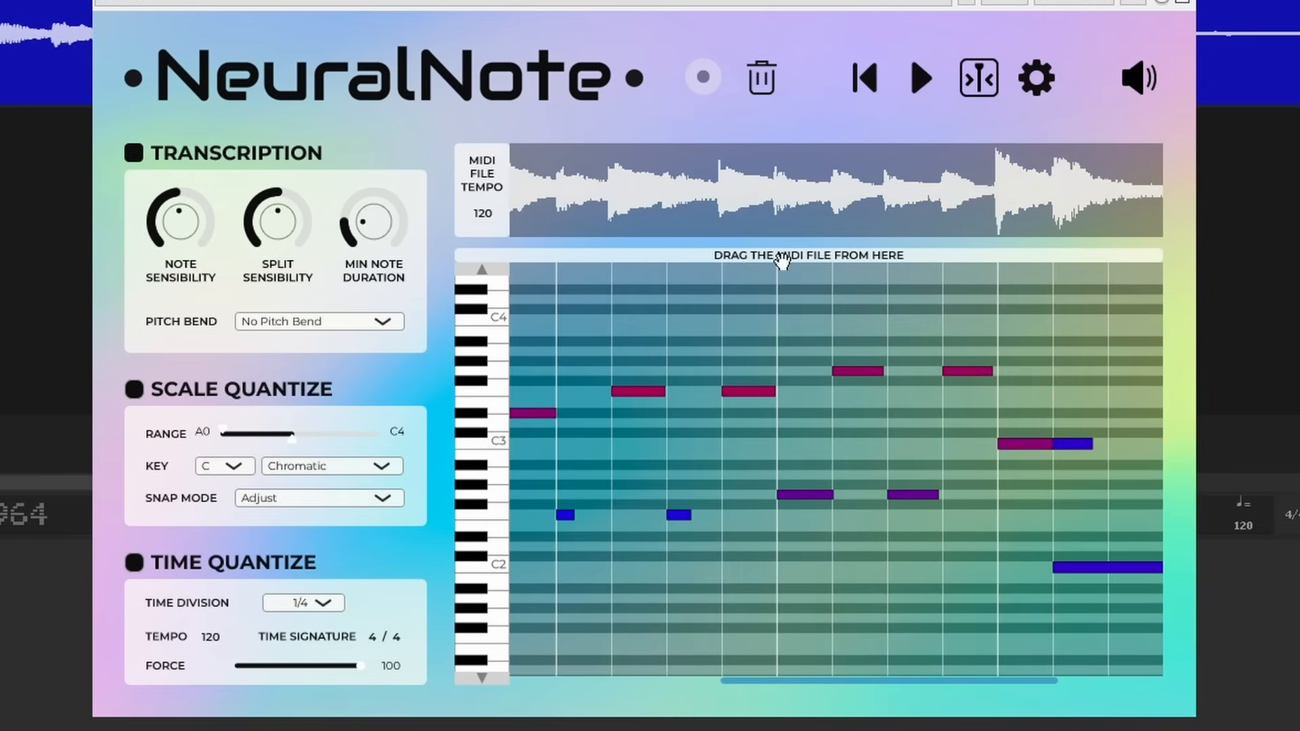
Place NeuralNote's transcribed MIDI file on the track below the piano audio and open the item in the MIDI editor
left_click_drag(781, 262, 48, 271)
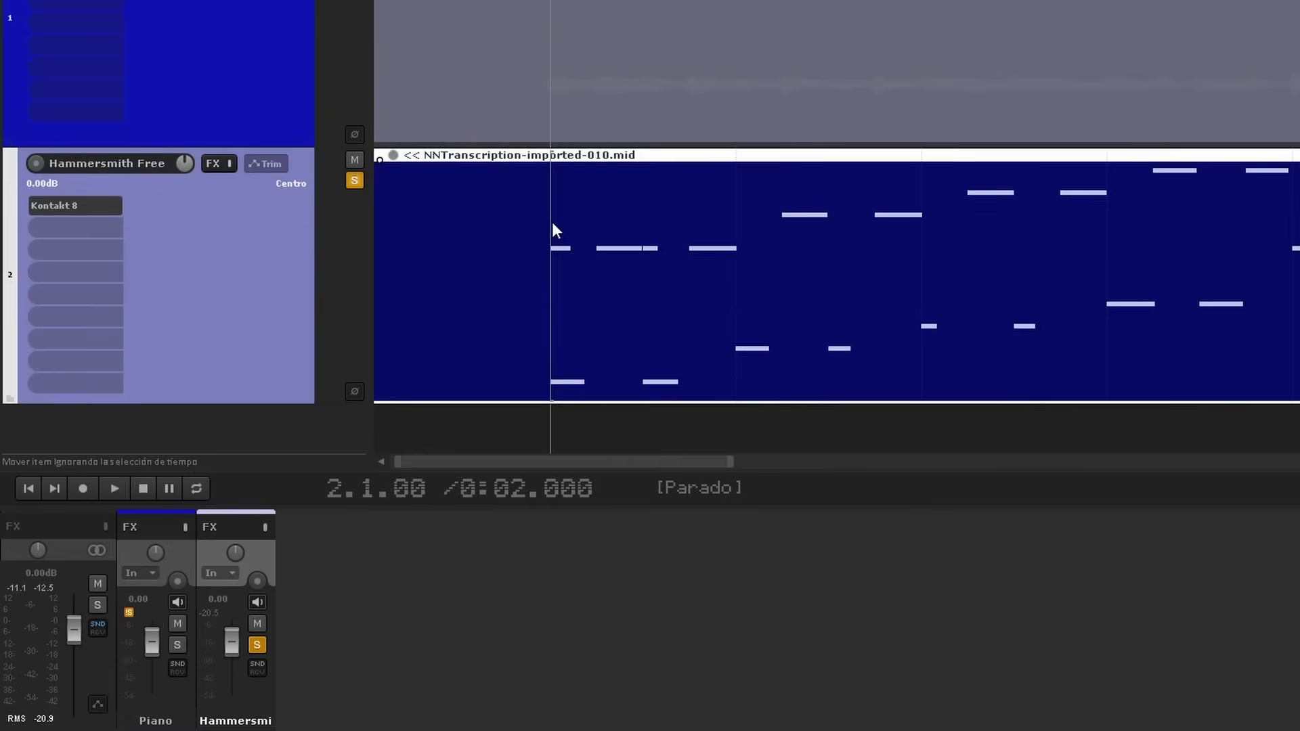
double_click(552, 222)
left_click(556, 224)
Set the MIDI editor grid to 1/4 and quantize the transcribed piano bass notes
left_click(235, 717)
left_click(218, 663)
key("q")
key("Return")
Delete the stray notes that do not belong to the piano's bass line
left_click_drag(1104, 169, 1130, 231)
key("Delete")
left_click_drag(413, 190, 305, 225)
key("Delete")
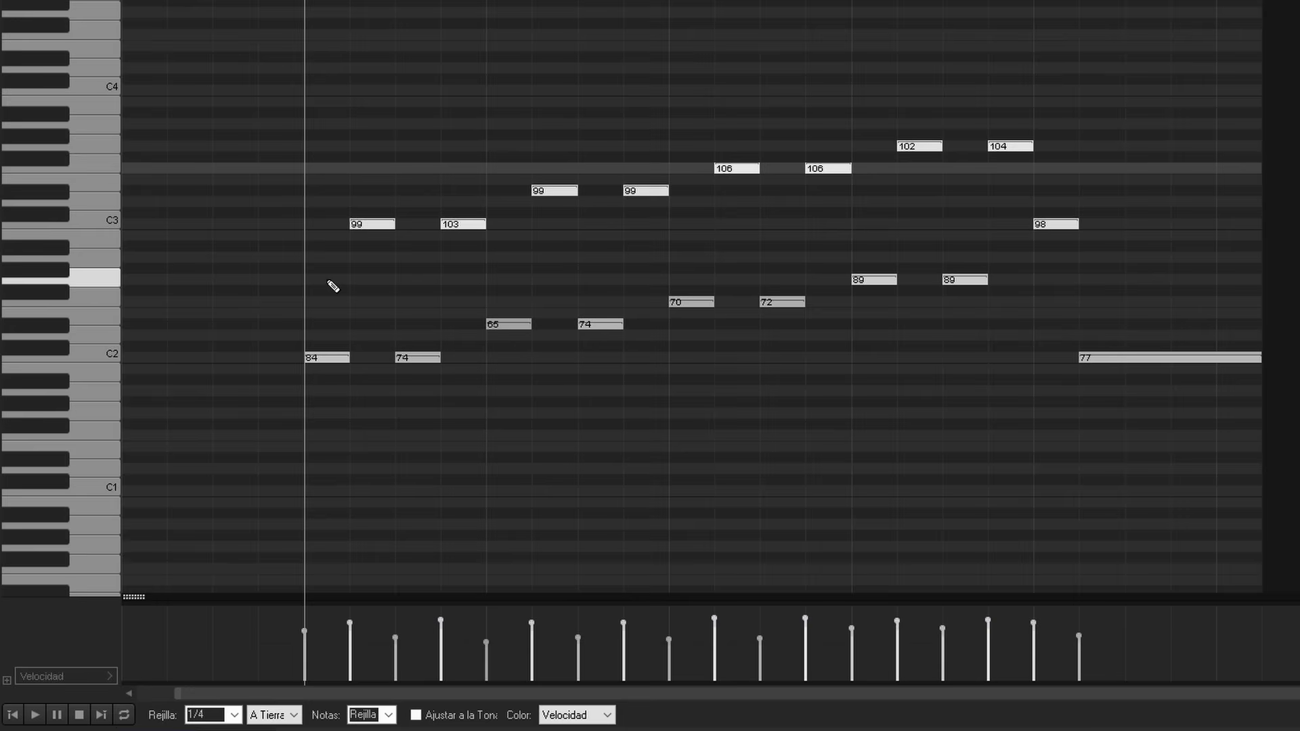
Play the cleaned bass notes, export them as PianoBajos.MID and open that file in MuseScore
key("space")
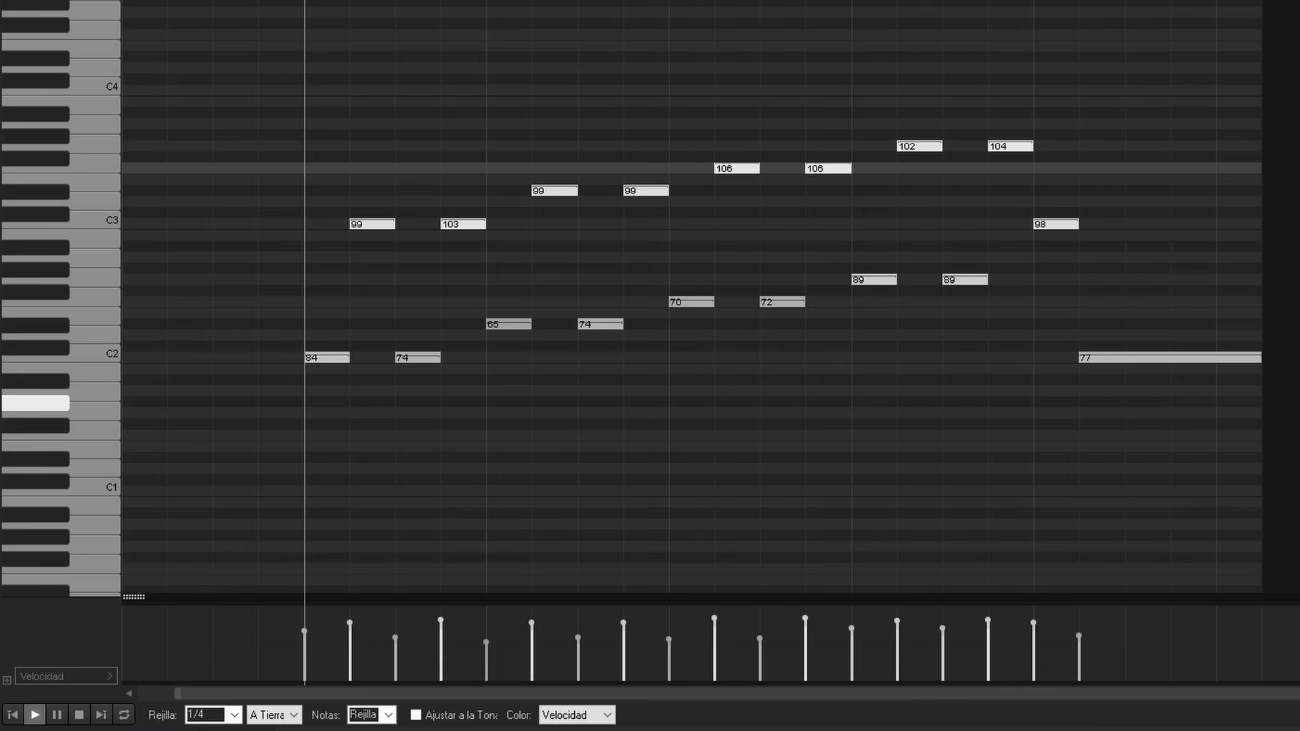
left_click(59, 62)
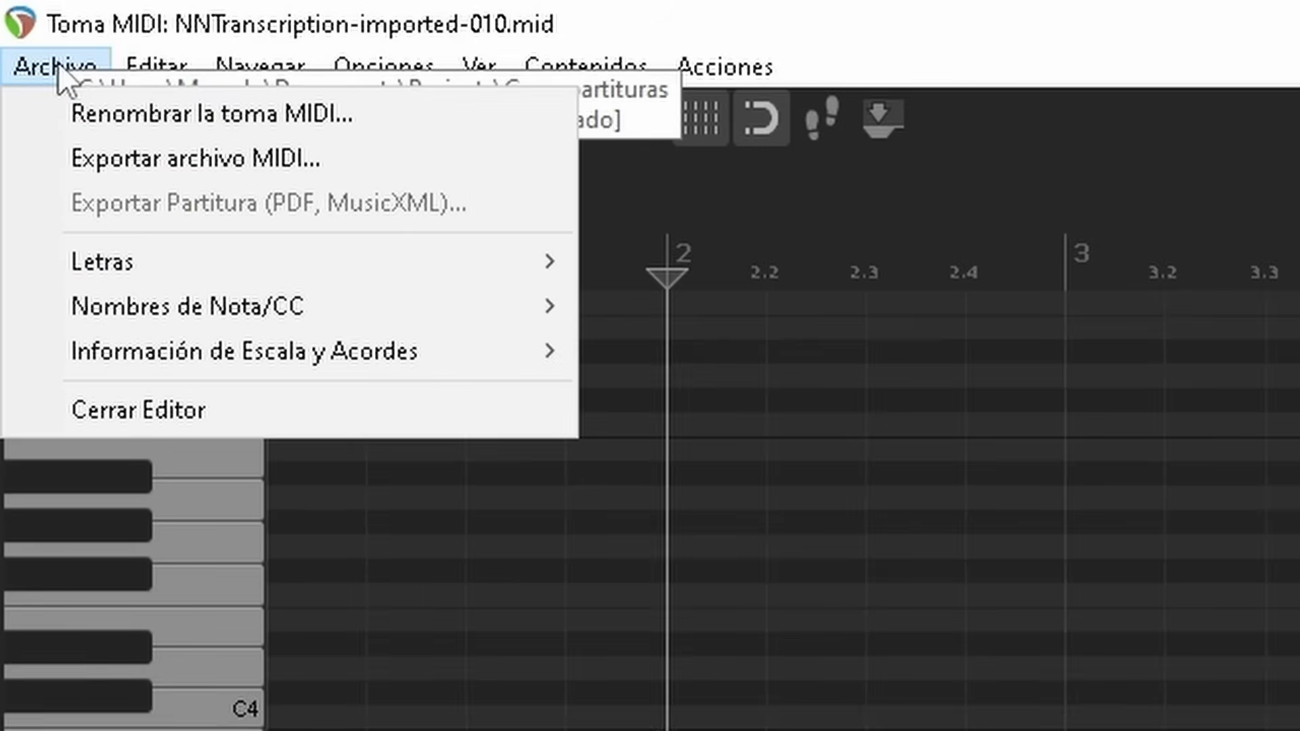
left_click(147, 173)
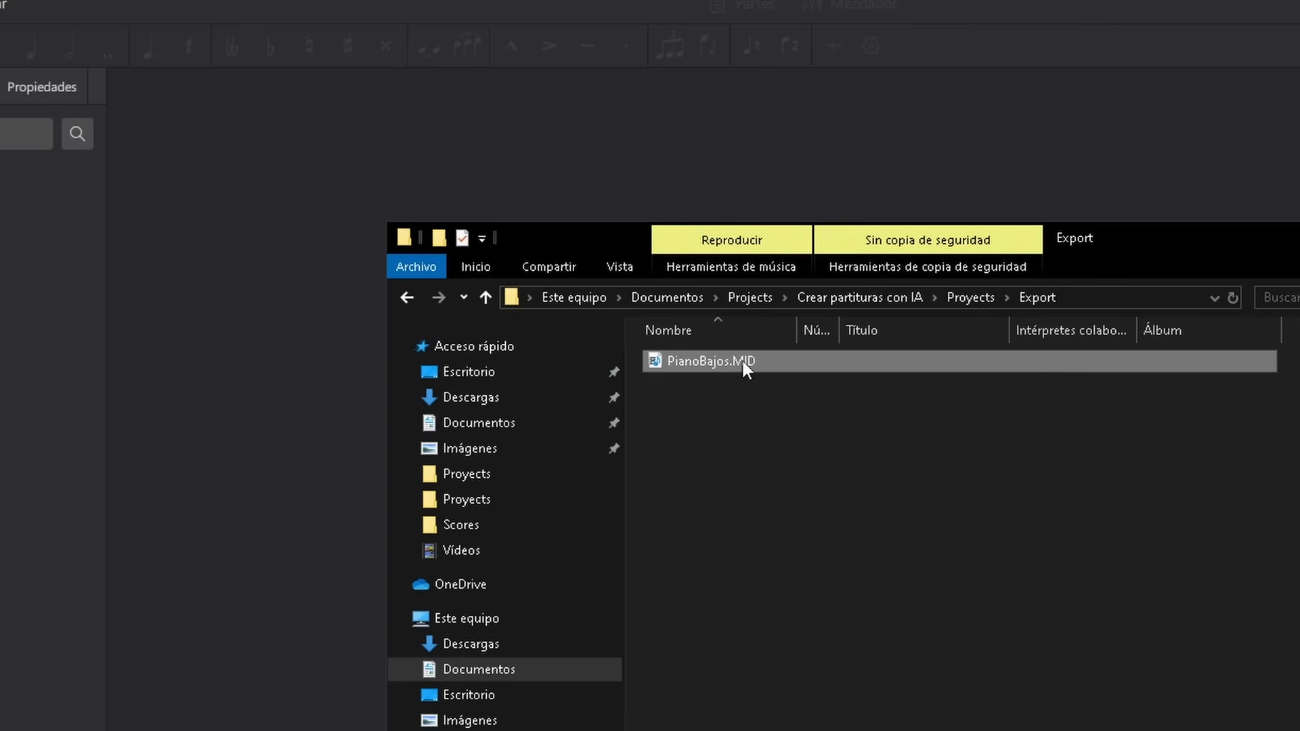
left_click_drag(742, 361, 264, 295)
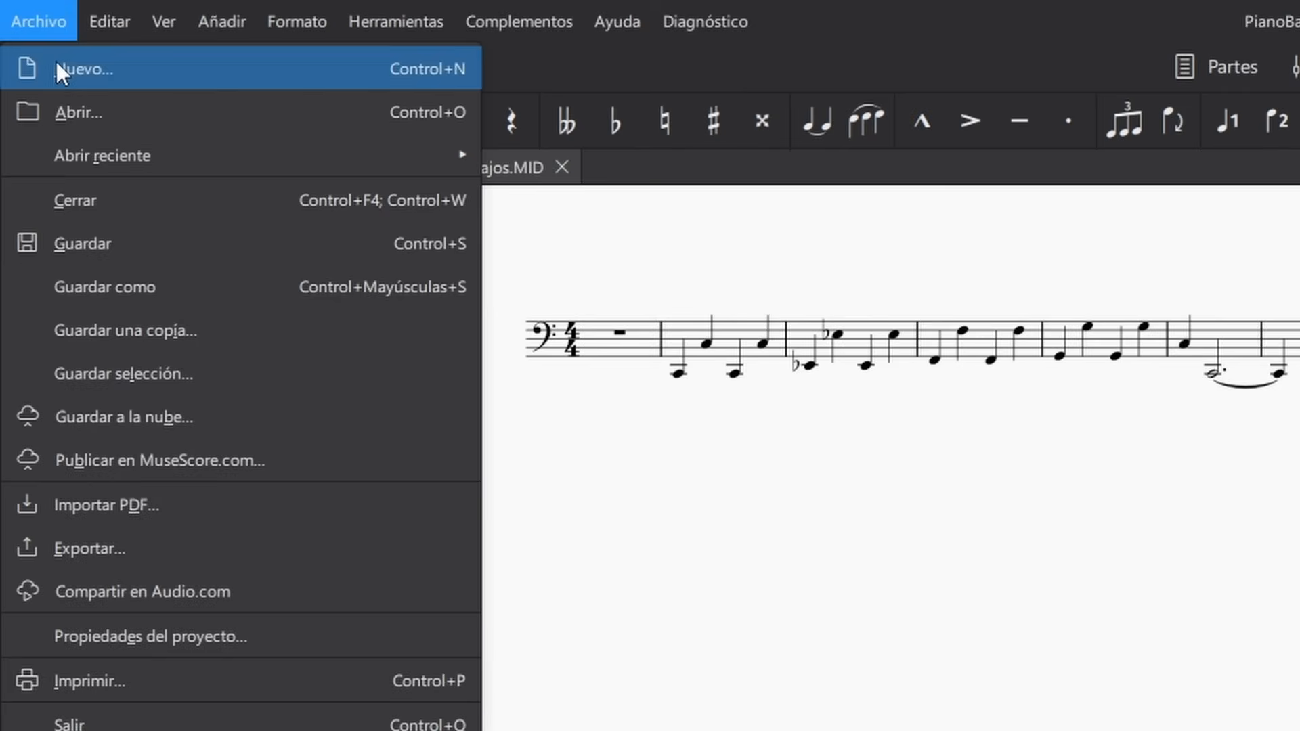
Start a new score for Piano and display the minor key signatures for it
left_click(57, 69)
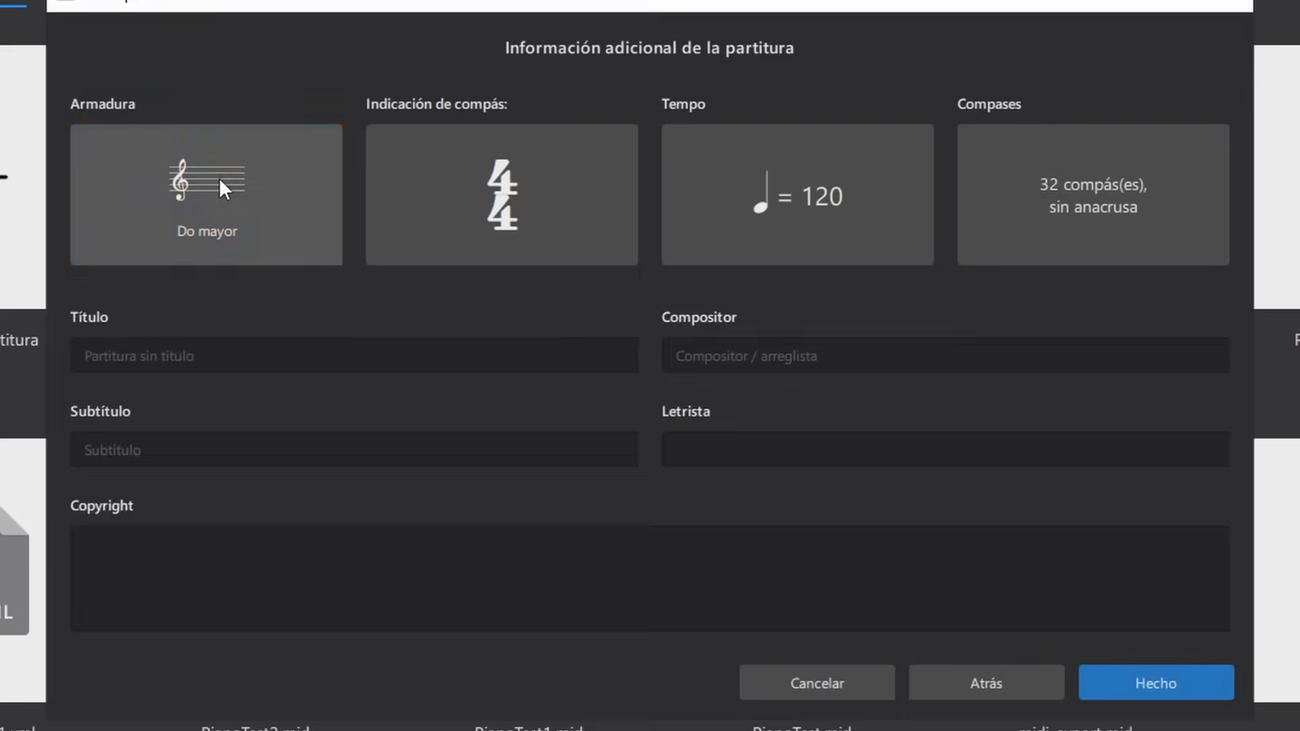
left_click(221, 183)
left_click(551, 319)
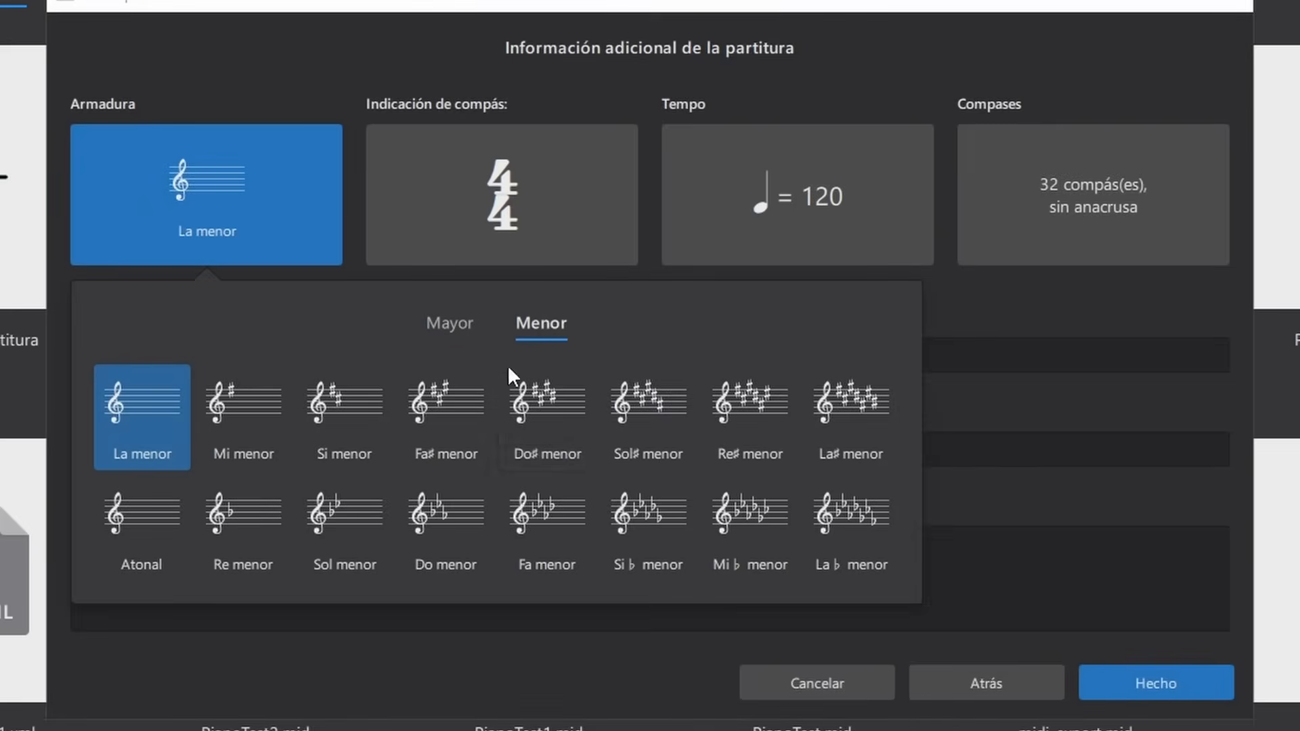